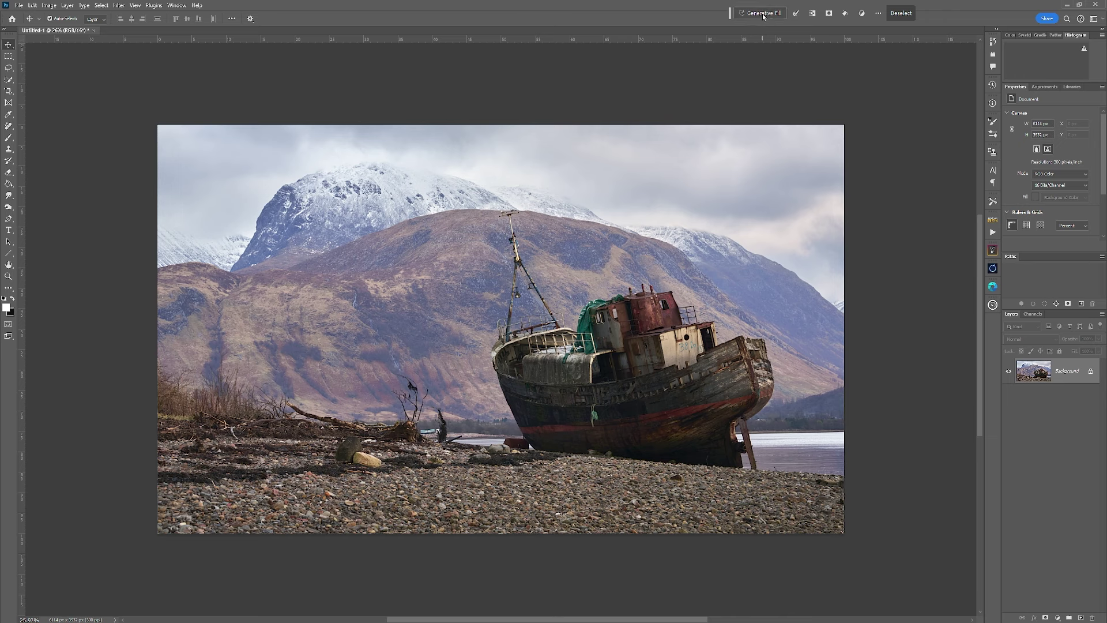
Run Generative Fill on the selected boat photo with the prompt "watercolor".
{"action": "left_click", "coordinate": [763, 13]}
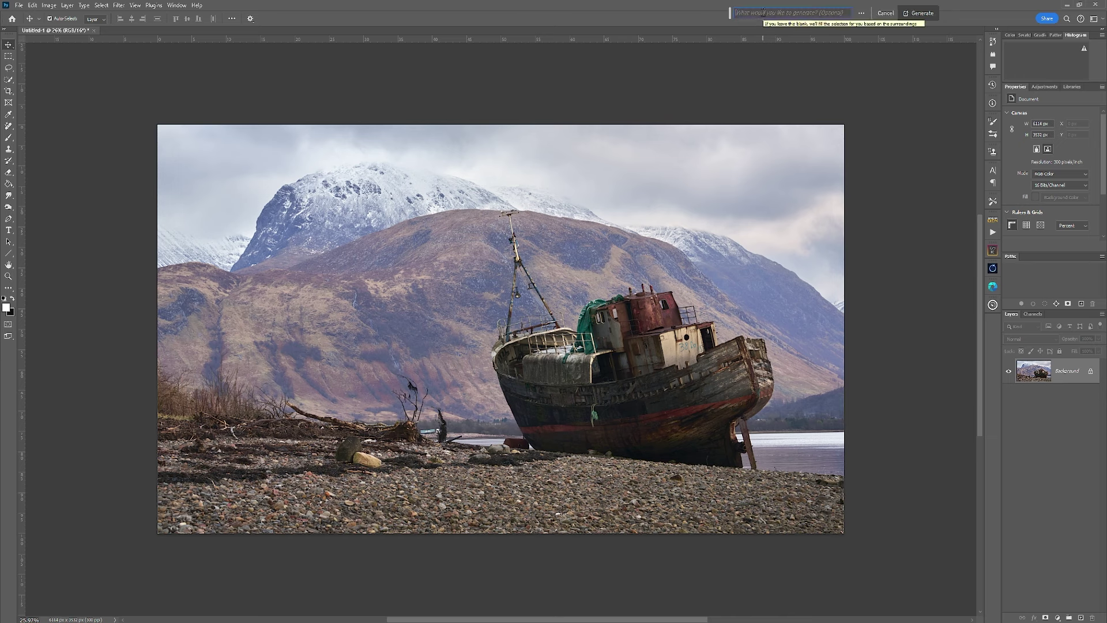
{"action": "type", "text": "watercolor"}
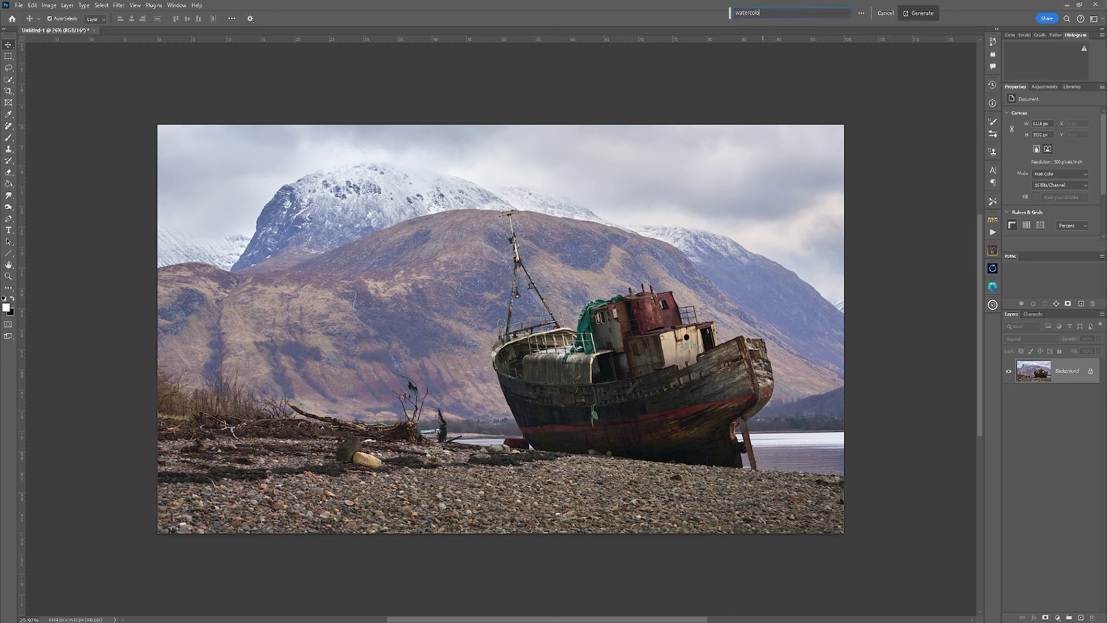
{"action": "left_click", "coordinate": [923, 14]}
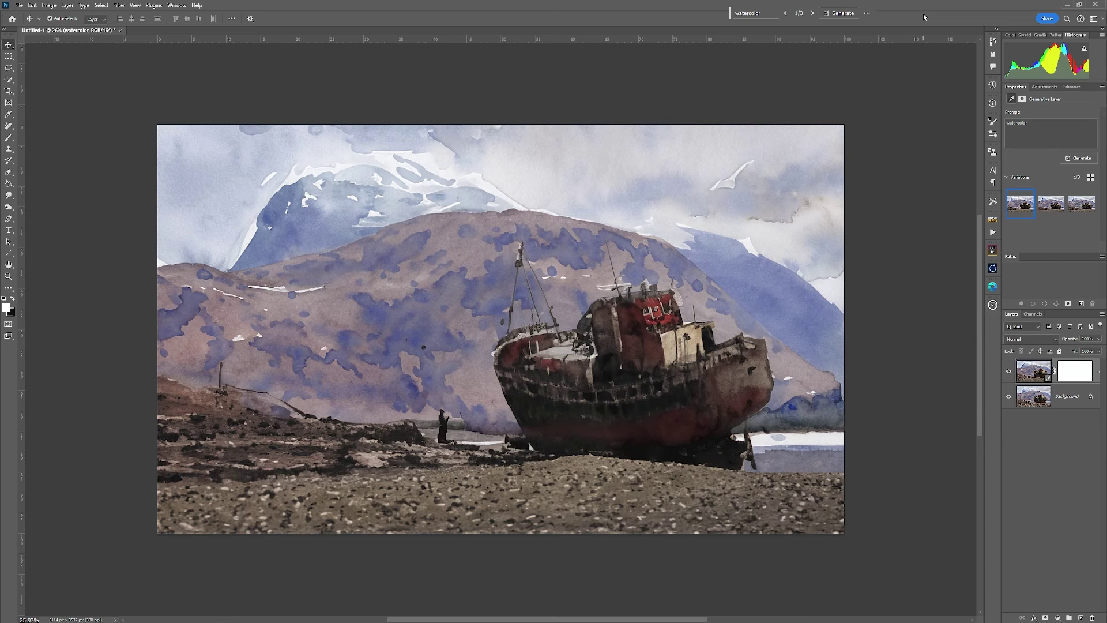
Compare the three watercolor variations, keep the first one active and delete the other two.
{"action": "left_click", "coordinate": [1051, 205]}
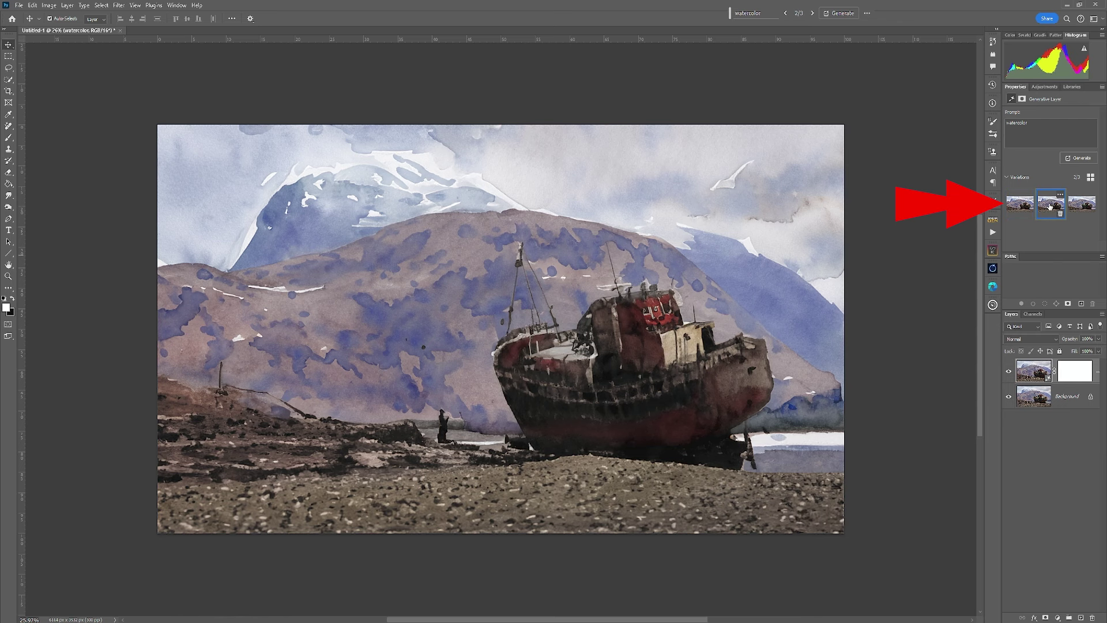
{"action": "left_click", "coordinate": [1074, 205]}
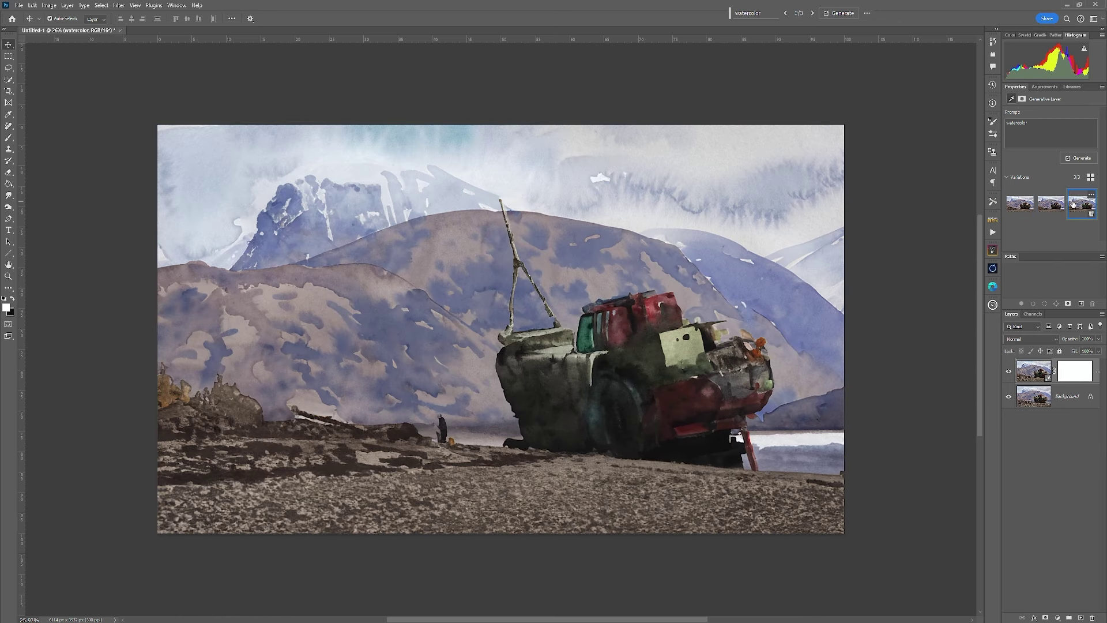
{"action": "left_click", "coordinate": [1052, 204]}
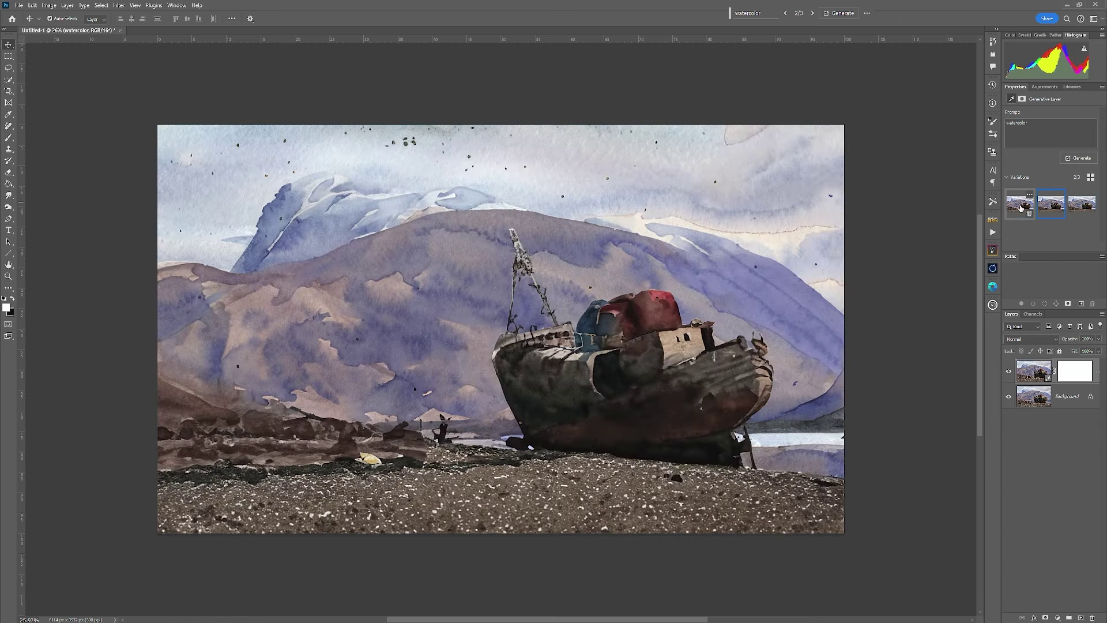
{"action": "left_click", "coordinate": [1021, 205]}
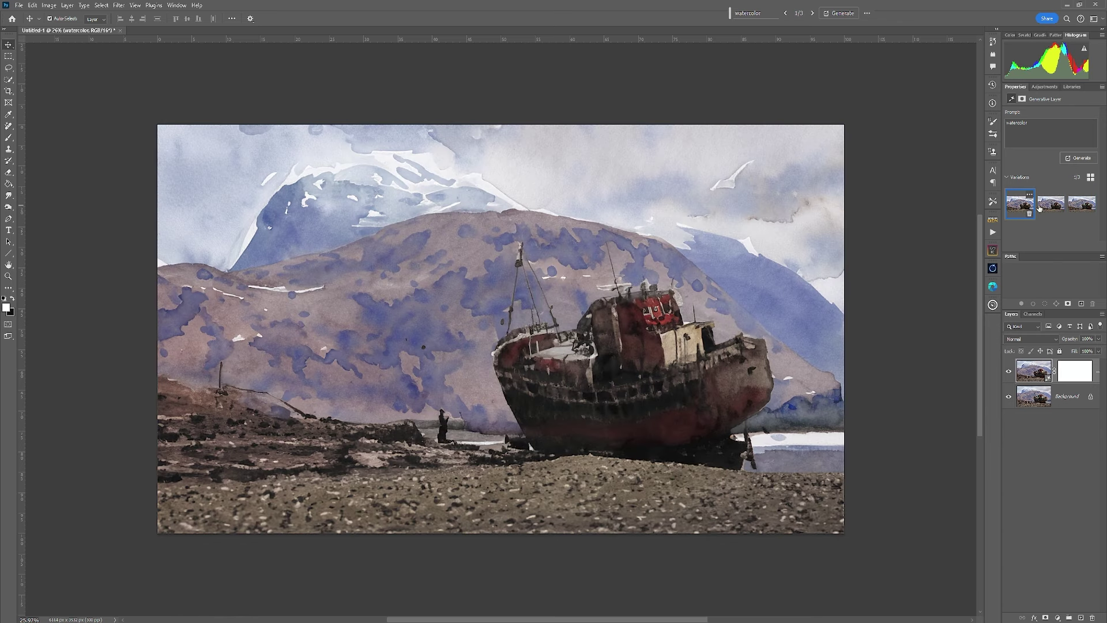
{"action": "left_click", "coordinate": [1091, 213]}
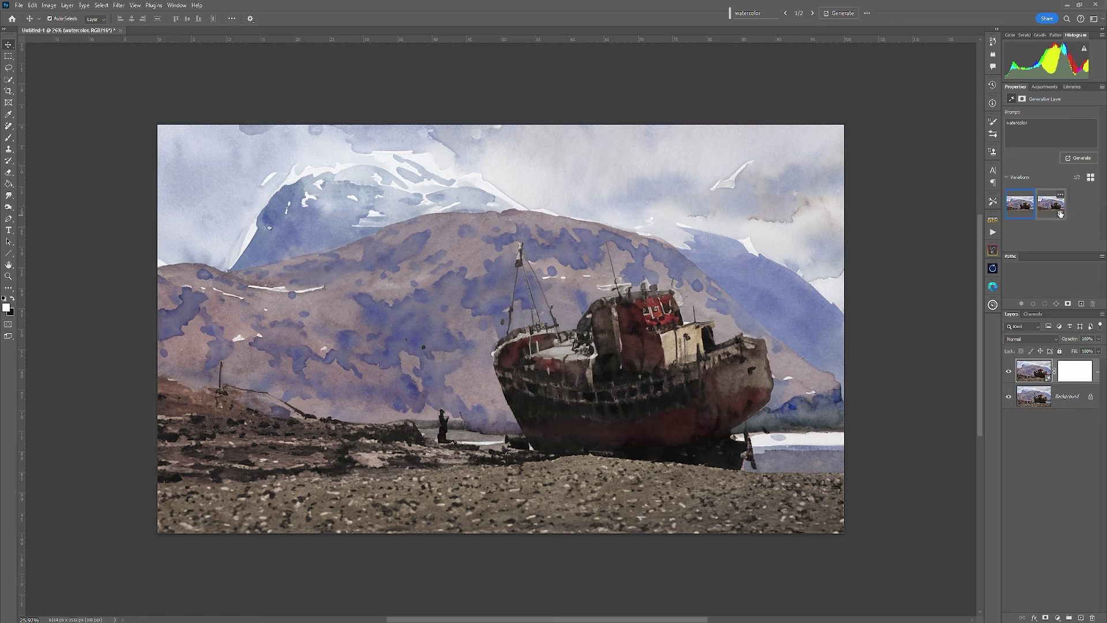
{"action": "left_click", "coordinate": [1061, 215]}
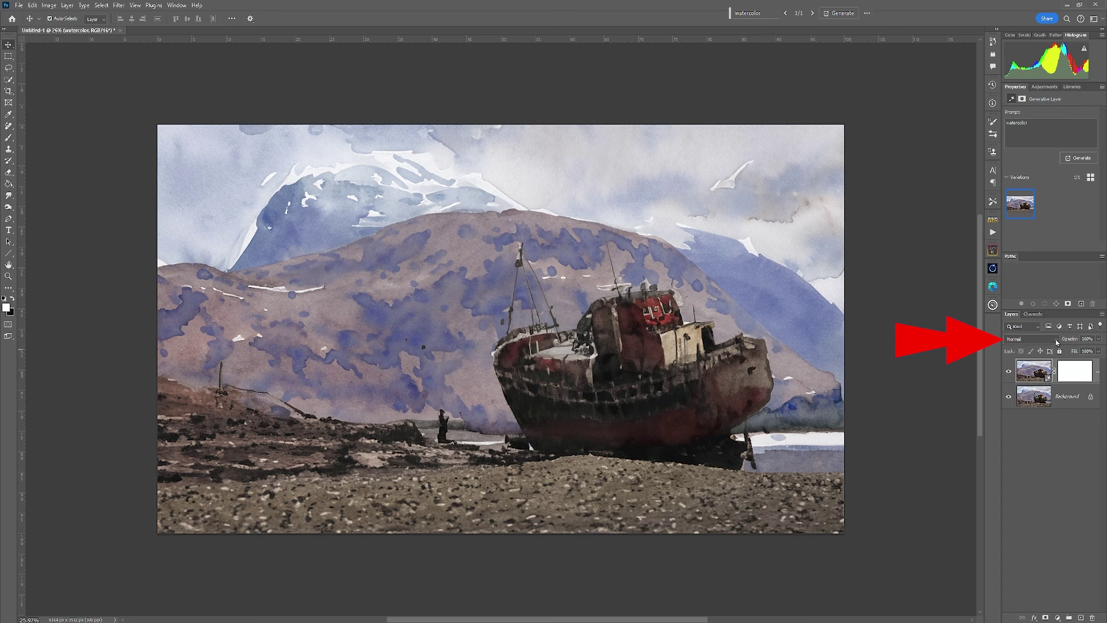
Set the watercolor layer's blend mode to Lighten and its opacity to 79%.
{"action": "left_click", "coordinate": [1031, 338]}
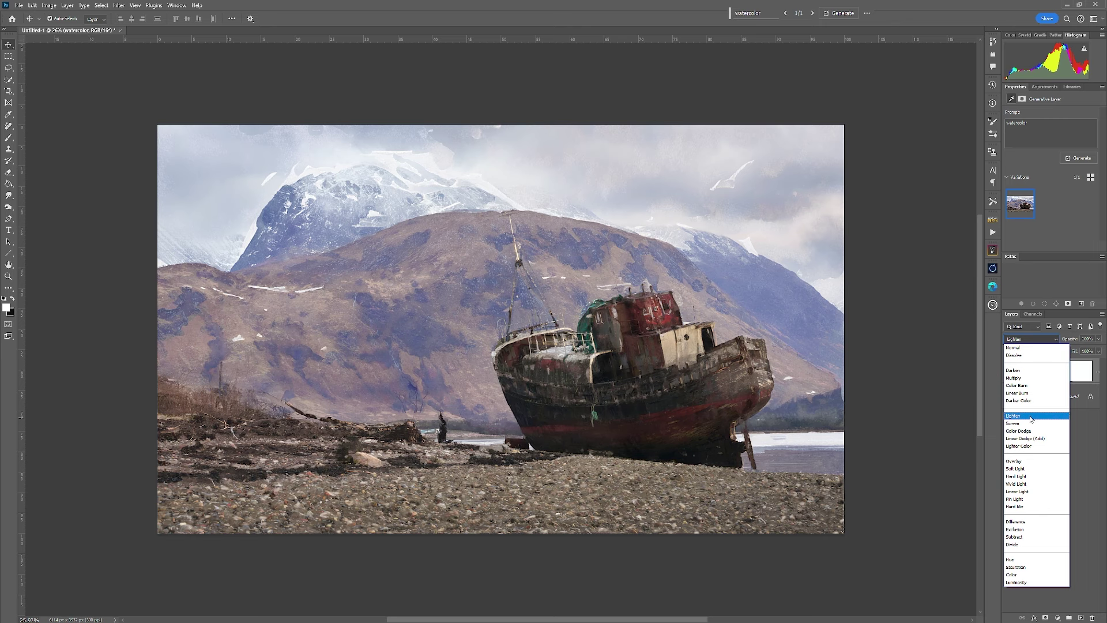
{"action": "left_click", "coordinate": [1032, 419]}
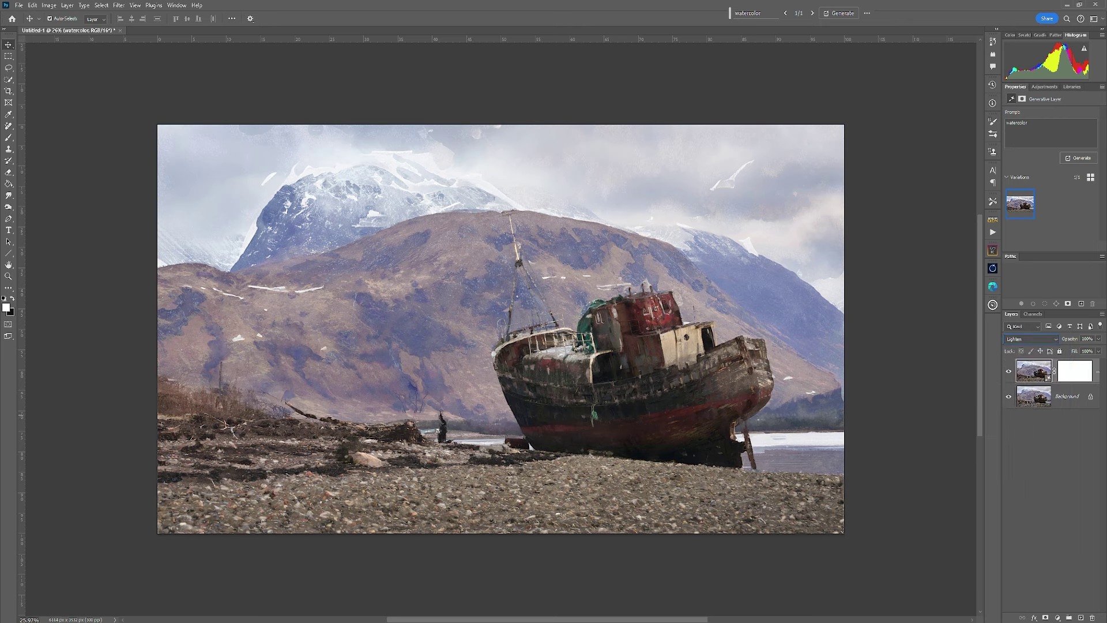
{"action": "left_click", "coordinate": [1098, 351]}
{"action": "left_click_drag", "start_coordinate": [1100, 352], "coordinate": [1091, 352]}
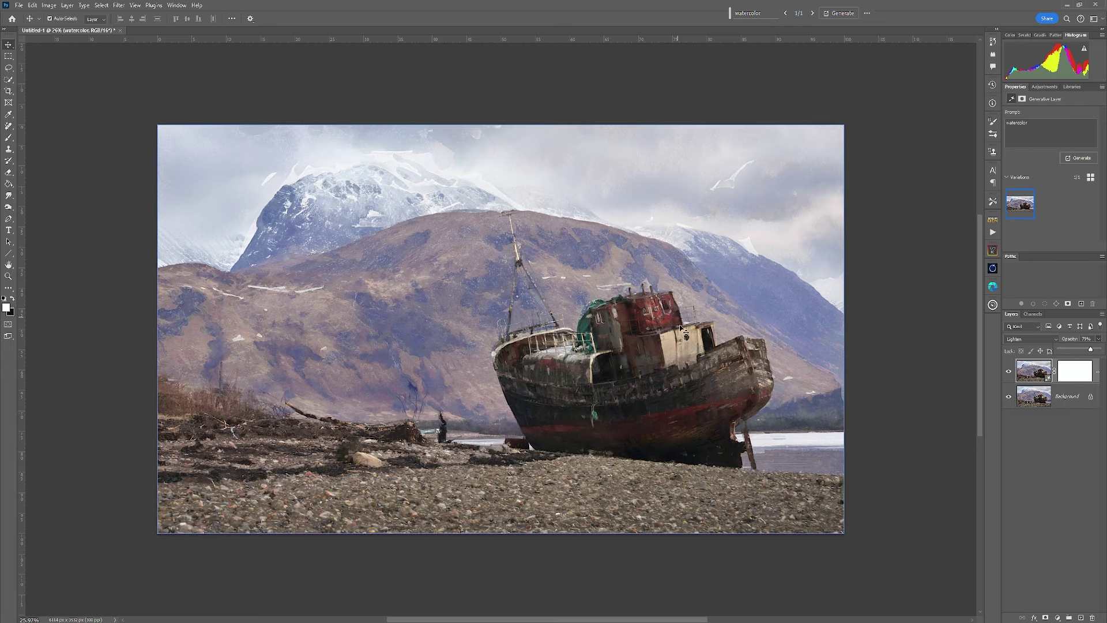
Compare the boat's details up close with the watercolor layer hidden and shown.
{"action": "scroll", "coordinate": [682, 328], "scroll_direction": "up", "scroll_amount": 5}
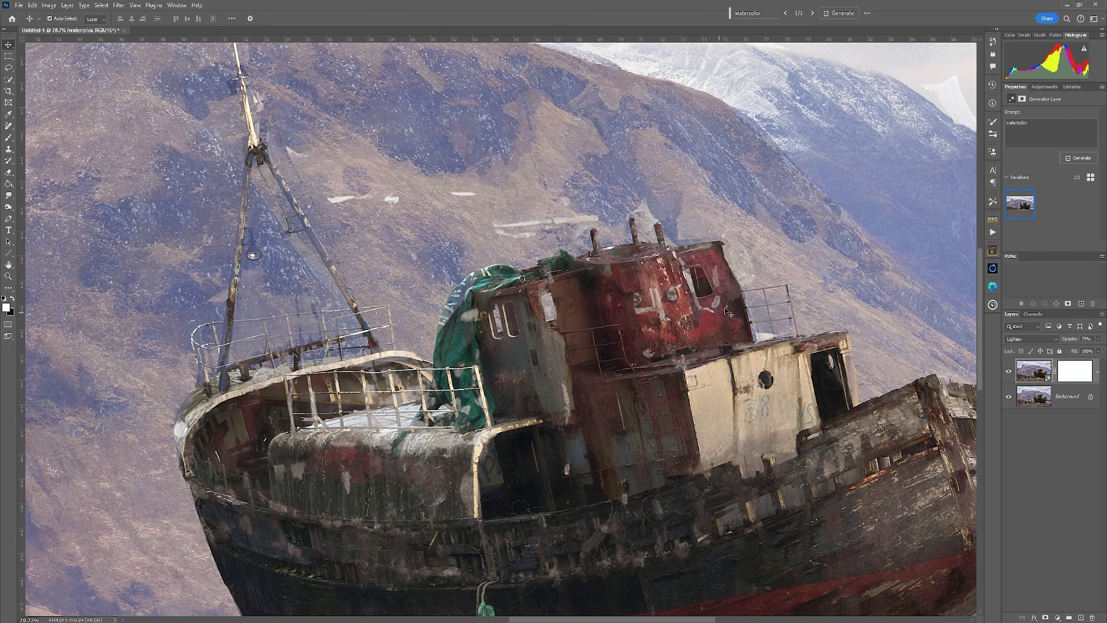
{"action": "left_click", "coordinate": [1008, 373]}
{"action": "left_click", "coordinate": [1009, 374]}
{"action": "left_click", "coordinate": [1008, 374]}
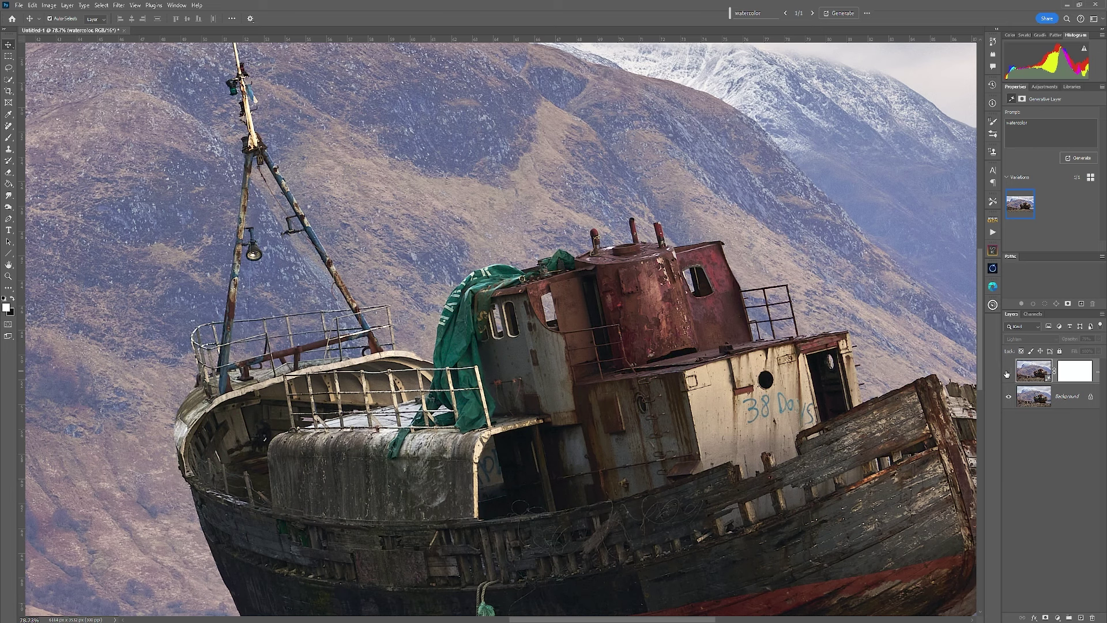
{"action": "left_click", "coordinate": [1007, 374]}
{"action": "left_click", "coordinate": [1007, 374]}
{"action": "left_click", "coordinate": [1007, 374]}
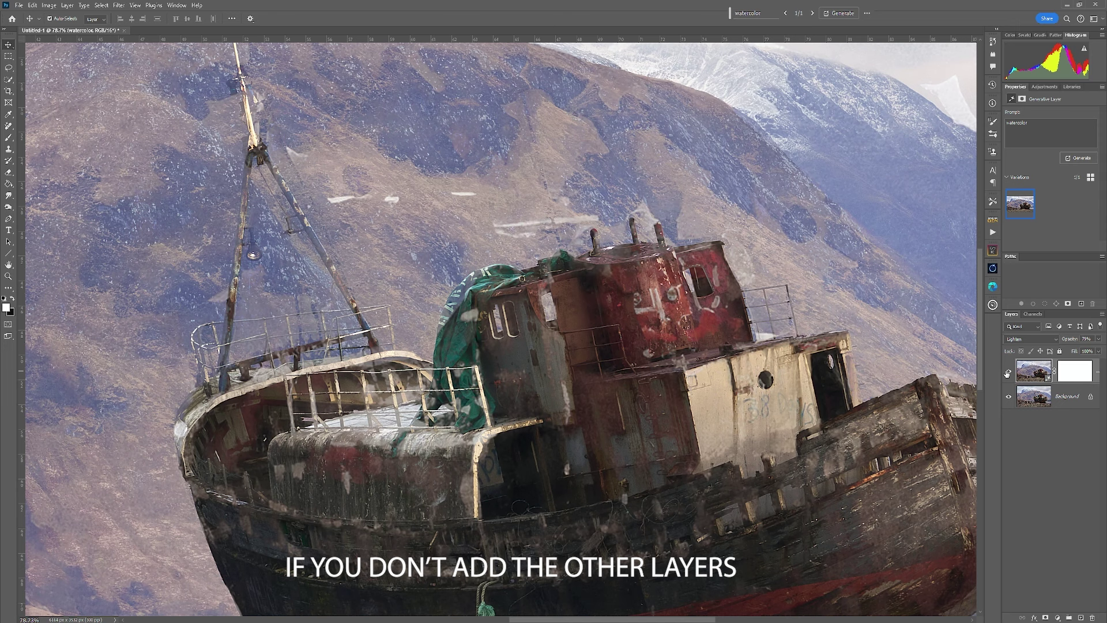
Set the watercolor layer's opacity to 87%.
{"action": "left_click", "coordinate": [1099, 351]}
{"action": "left_click_drag", "start_coordinate": [1094, 351], "coordinate": [1096, 351]}
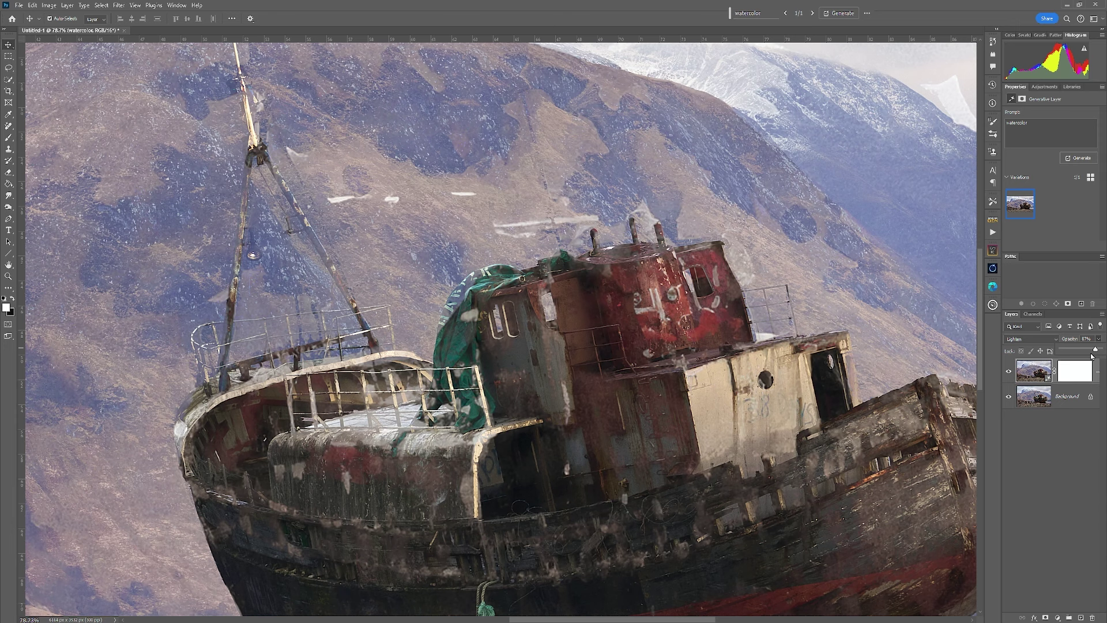
{"action": "key", "text": "ctrl+minus"}
{"action": "key", "text": "ctrl+minus"}
{"action": "key", "text": "ctrl+minus"}
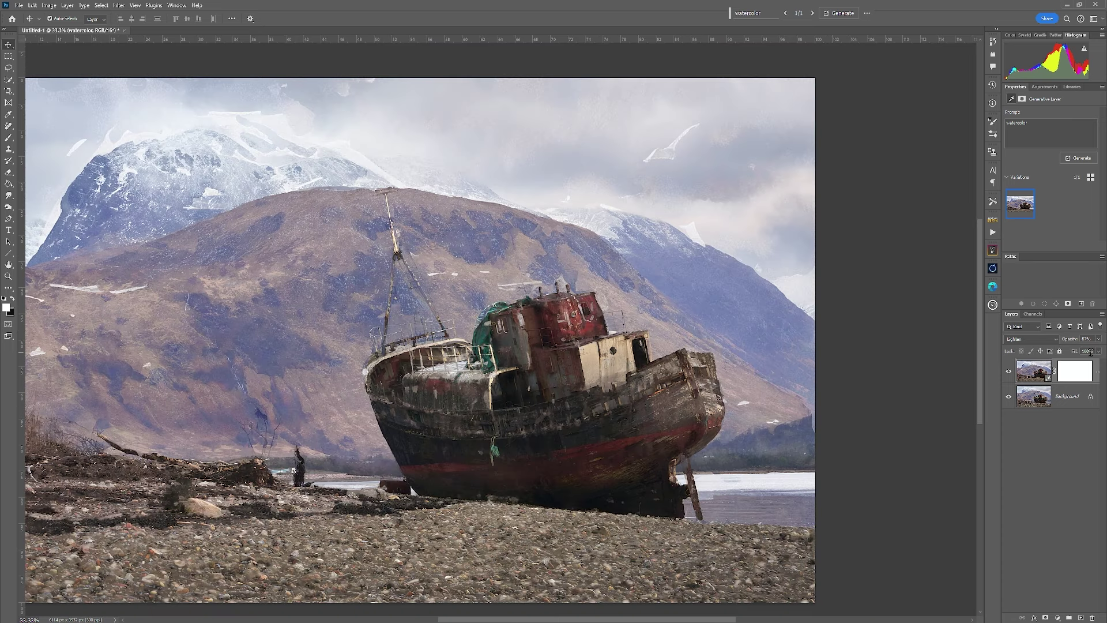
{"action": "key", "text": "ctrl+0"}
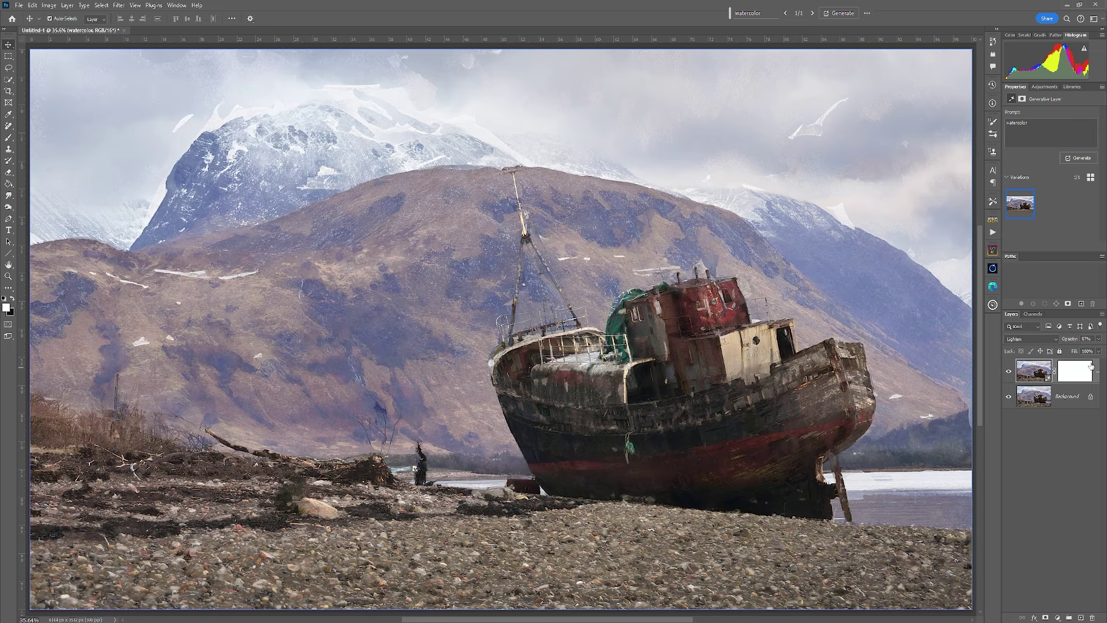
{"action": "key", "text": "ctrl+backslash"}
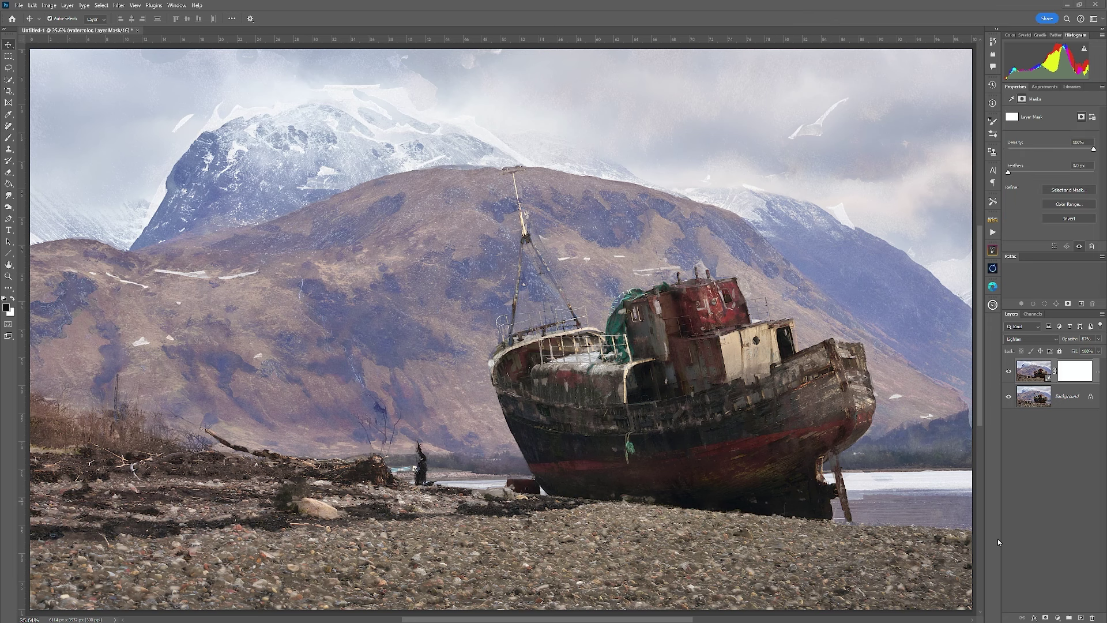
Place the dark woodland photo as a new layer directly above the Background and hide the watercolor layer.
{"action": "left_click", "coordinate": [1068, 402]}
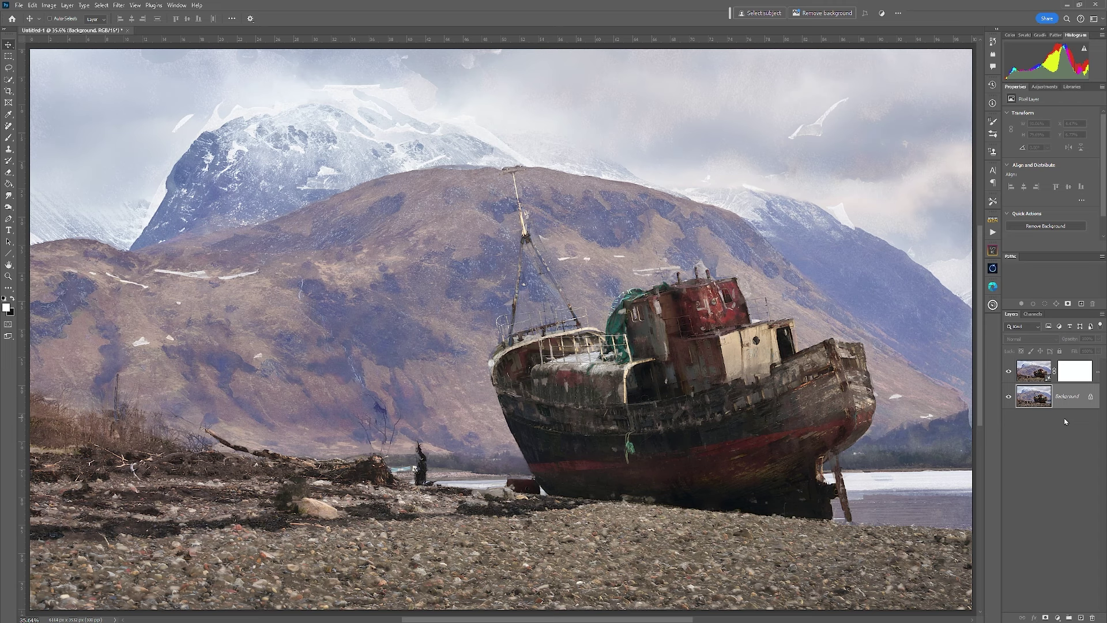
{"action": "key", "text": "ctrl+minus"}
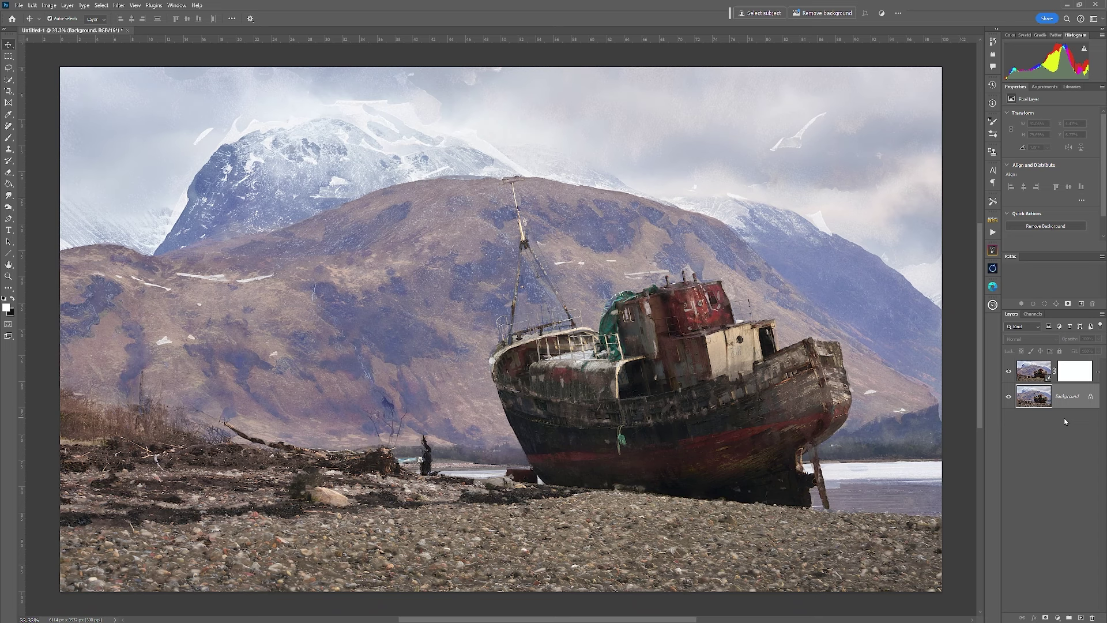
{"action": "key", "text": "ctrl+minus"}
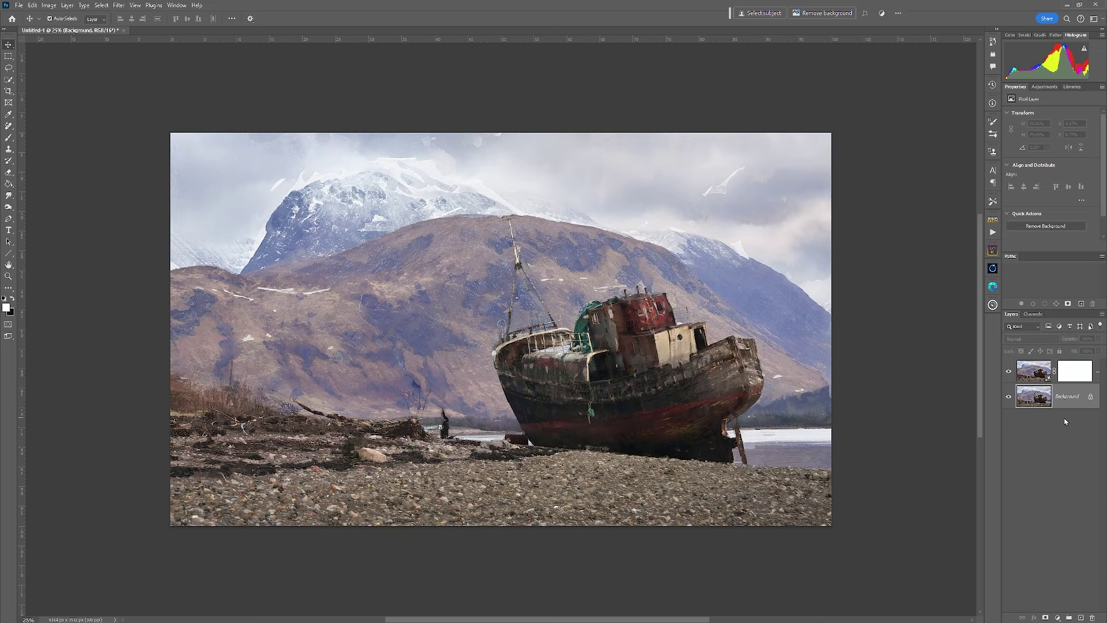
{"action": "left_click_drag", "start_coordinate": [0, 375], "coordinate": [495, 352]}
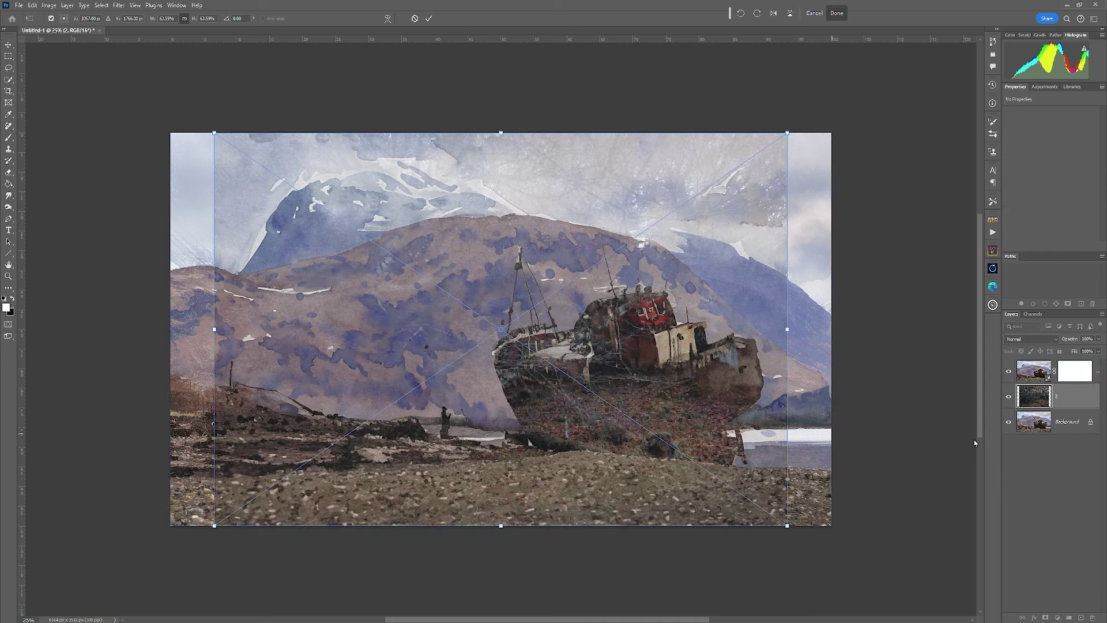
{"action": "left_click", "coordinate": [1008, 372]}
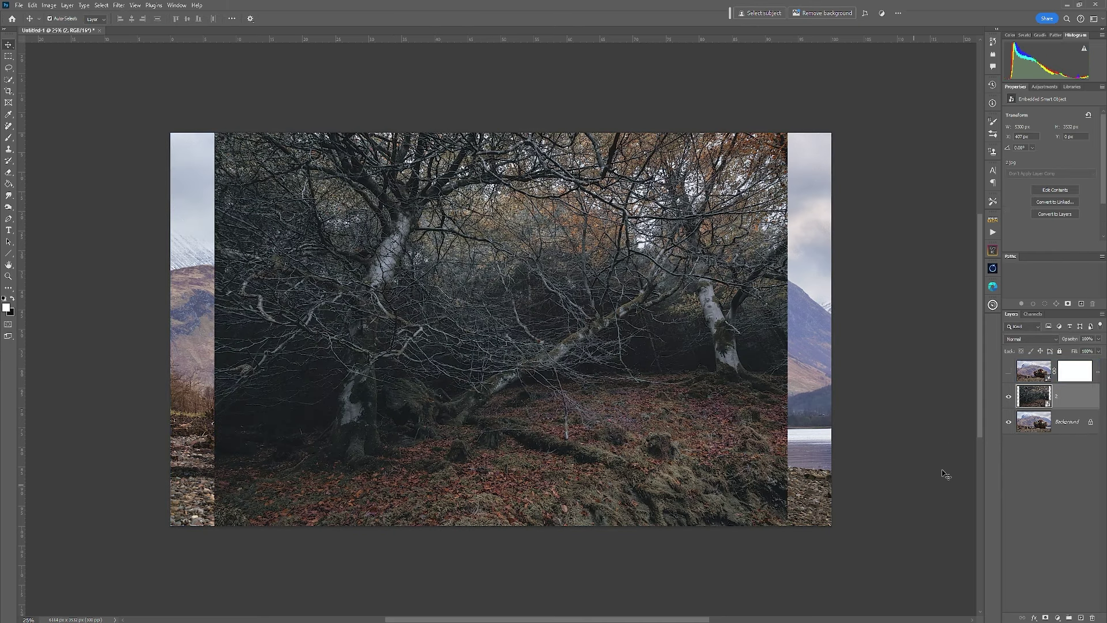
{"action": "key", "text": "Return"}
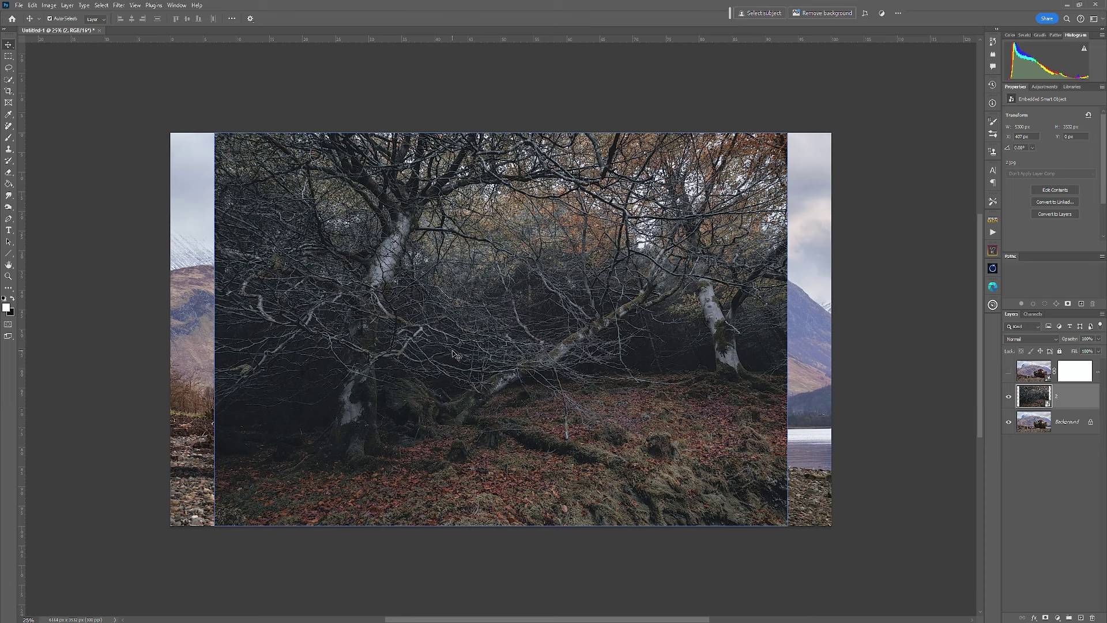
Stretch the woodland photo horizontally on both sides to about 74.4% width so it covers the whole canvas.
{"action": "key", "text": "ctrl"}
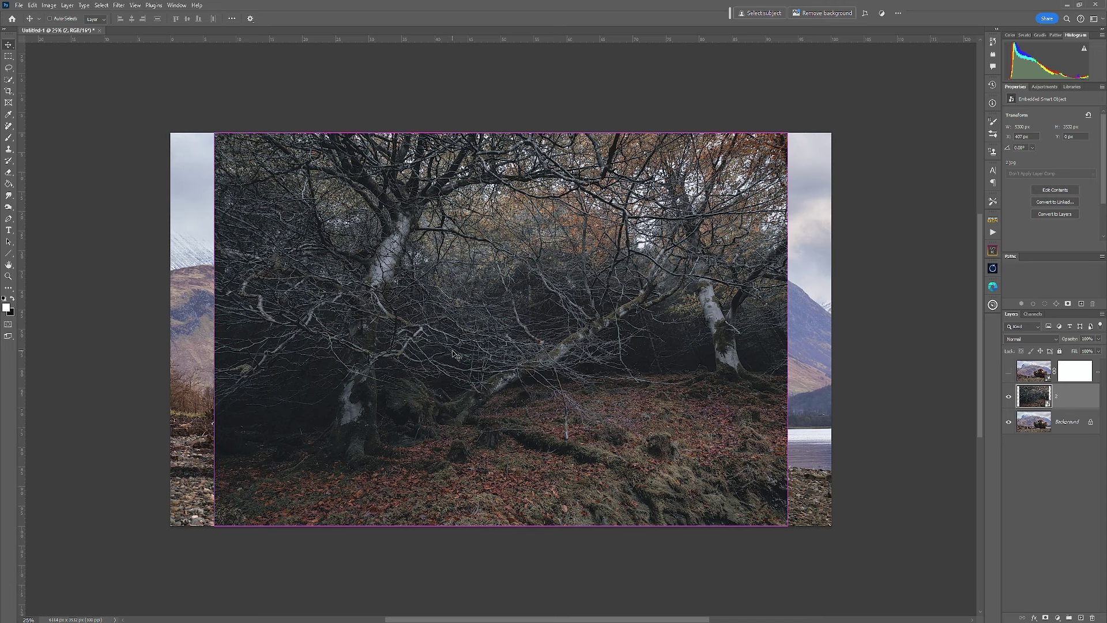
{"action": "key", "text": "ctrl+t"}
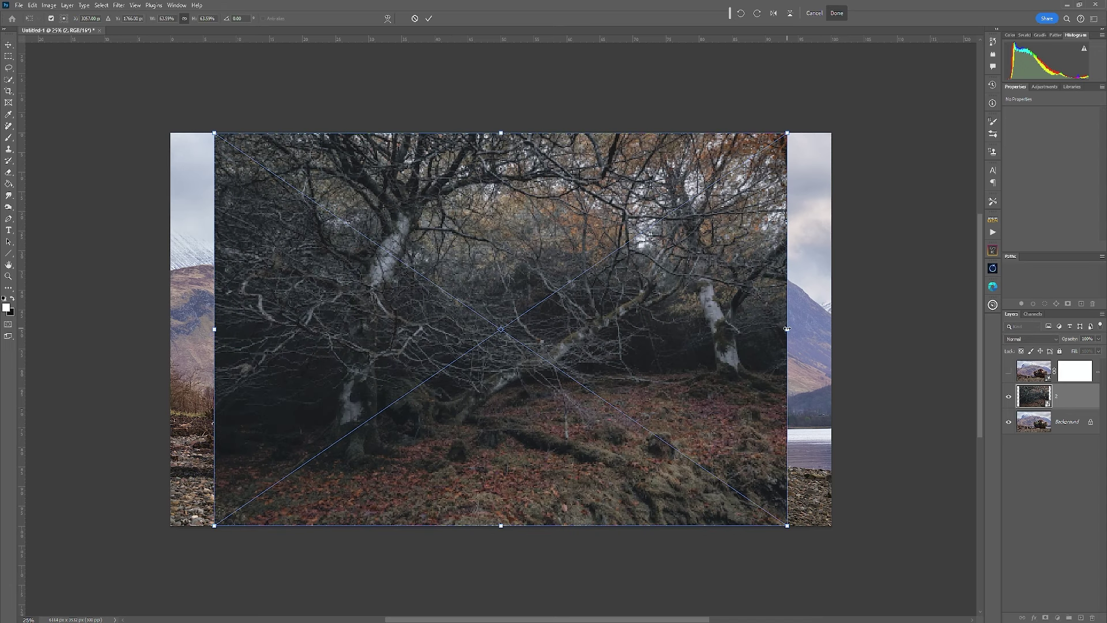
{"action": "left_click_drag", "start_coordinate": [793, 328], "coordinate": [837, 333]}
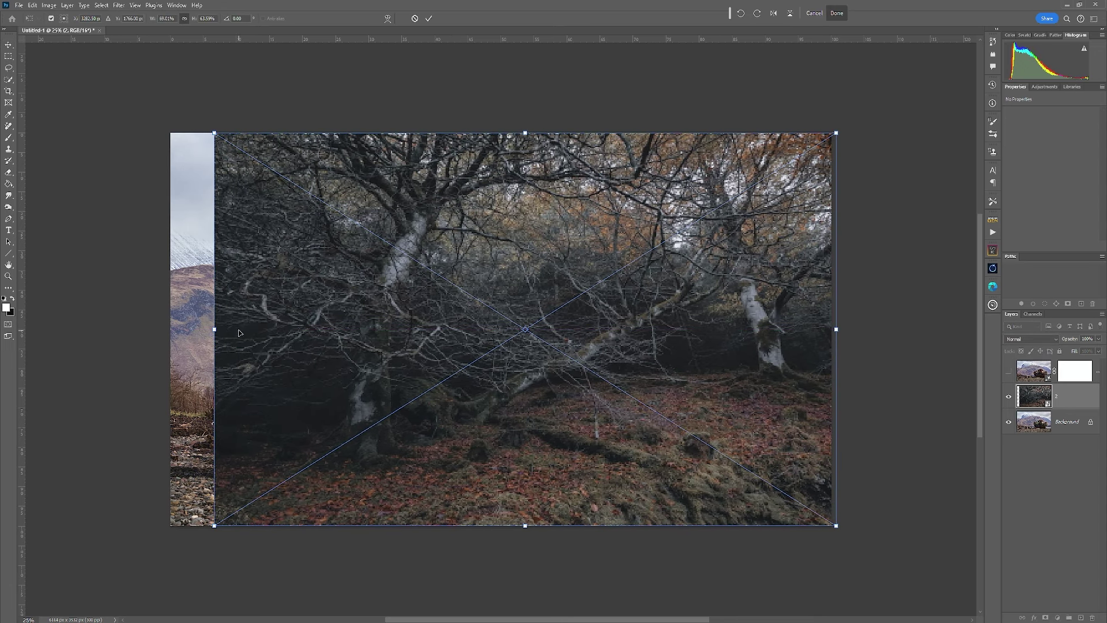
{"action": "left_click_drag", "start_coordinate": [215, 329], "coordinate": [170, 329]}
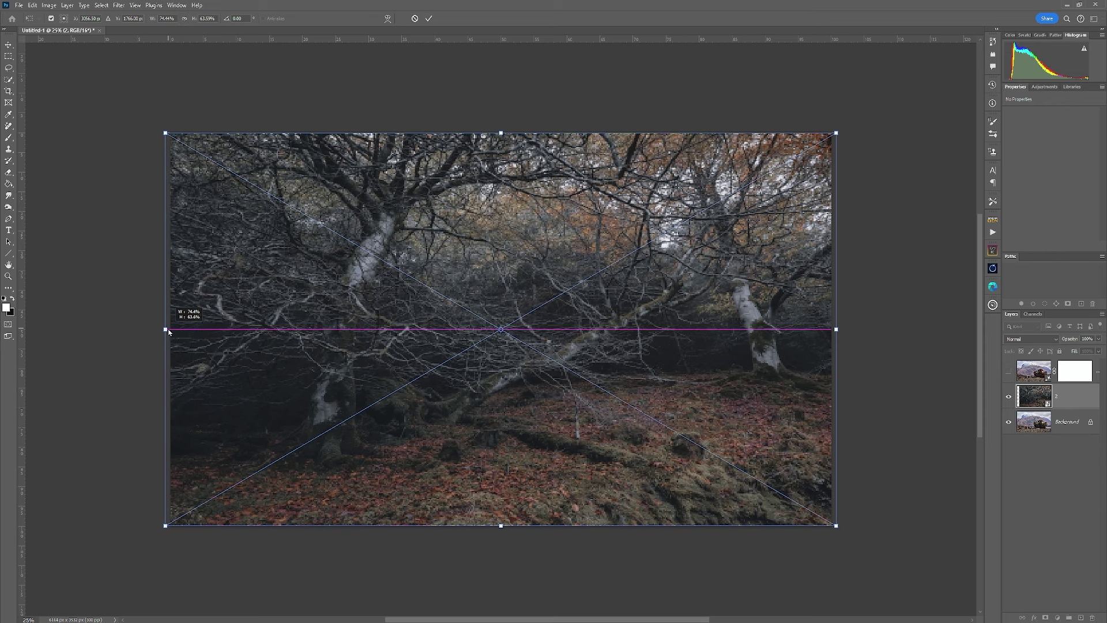
{"action": "key", "text": "Return"}
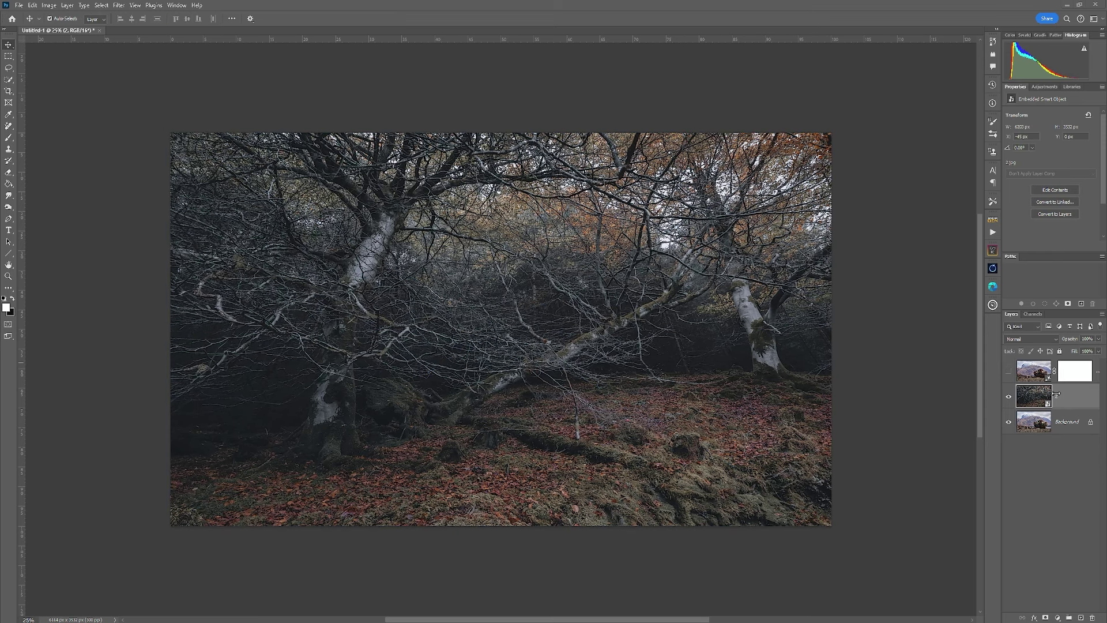
Set the woodland layer's blend mode to Screen and rasterize the layer.
{"action": "left_click", "coordinate": [1057, 343]}
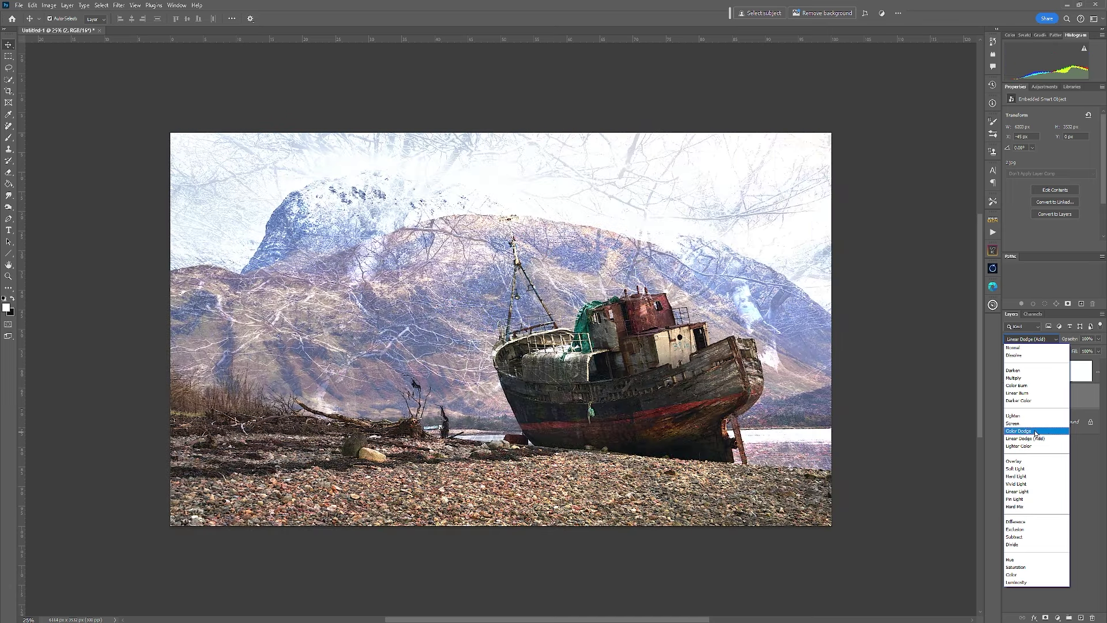
{"action": "left_click", "coordinate": [1036, 425]}
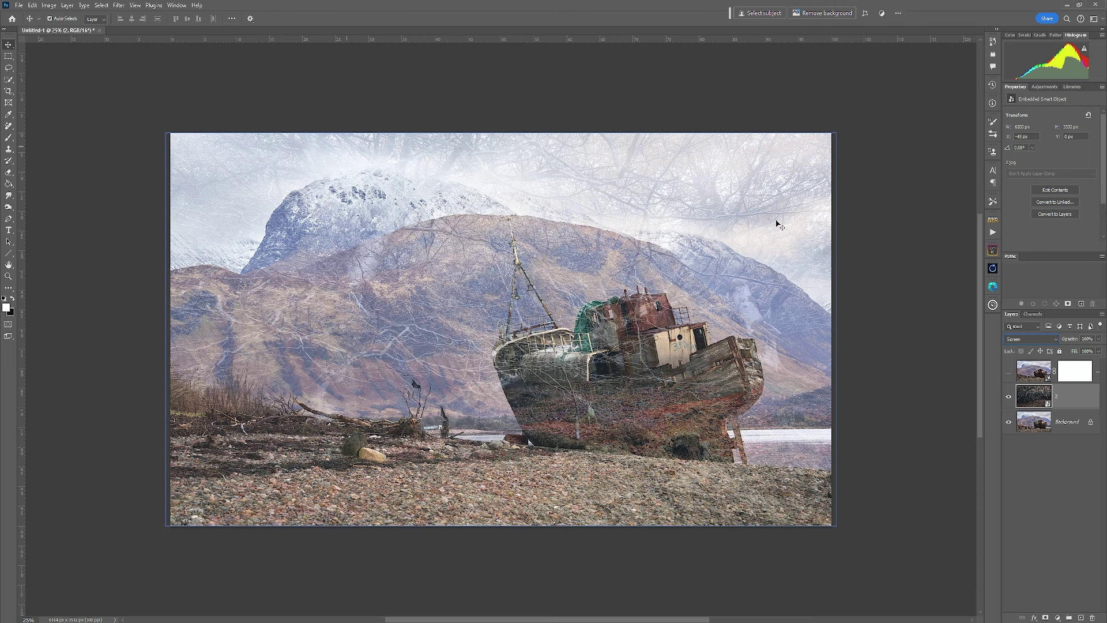
{"action": "right_click", "coordinate": [1076, 401]}
{"action": "left_click", "coordinate": [1036, 346]}
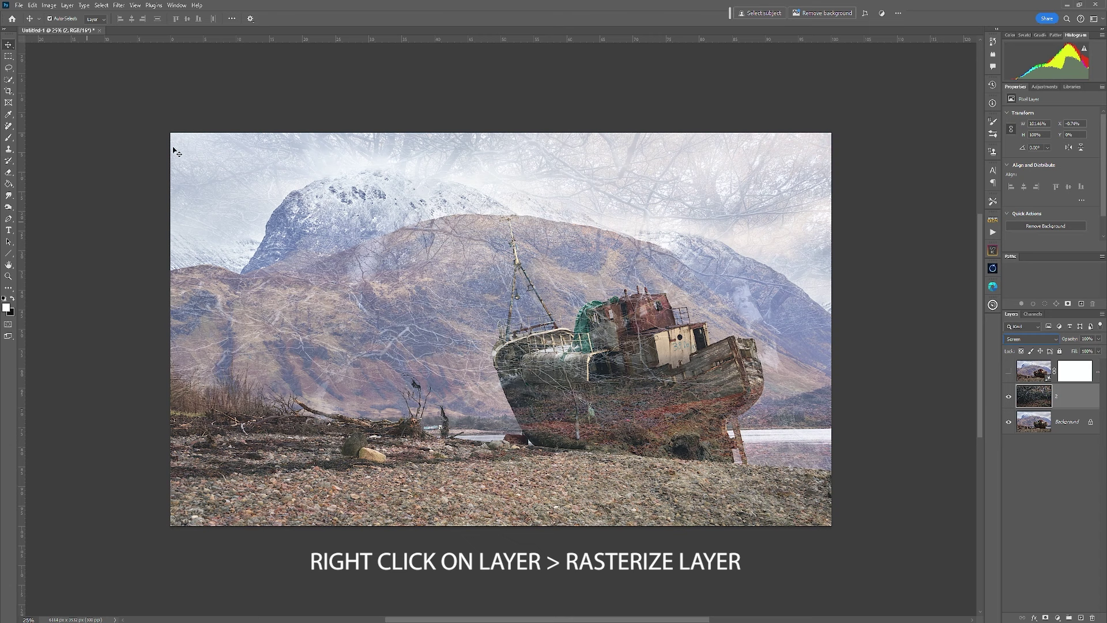
Flip the woodland layer vertically.
{"action": "left_click", "coordinate": [33, 5]}
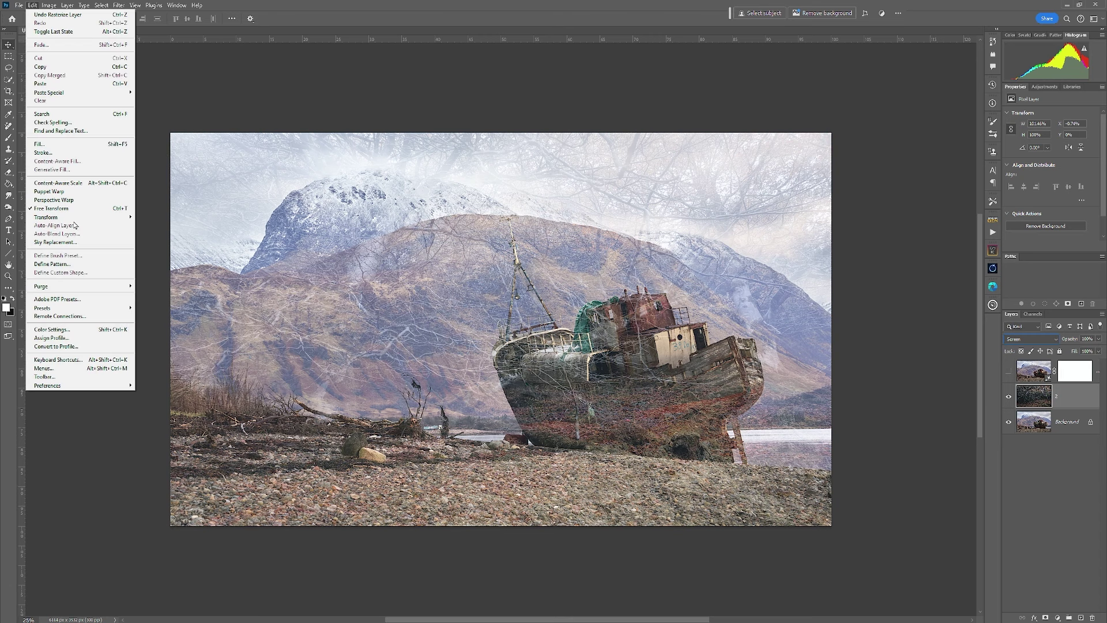
{"action": "mouse_move", "coordinate": [75, 218]}
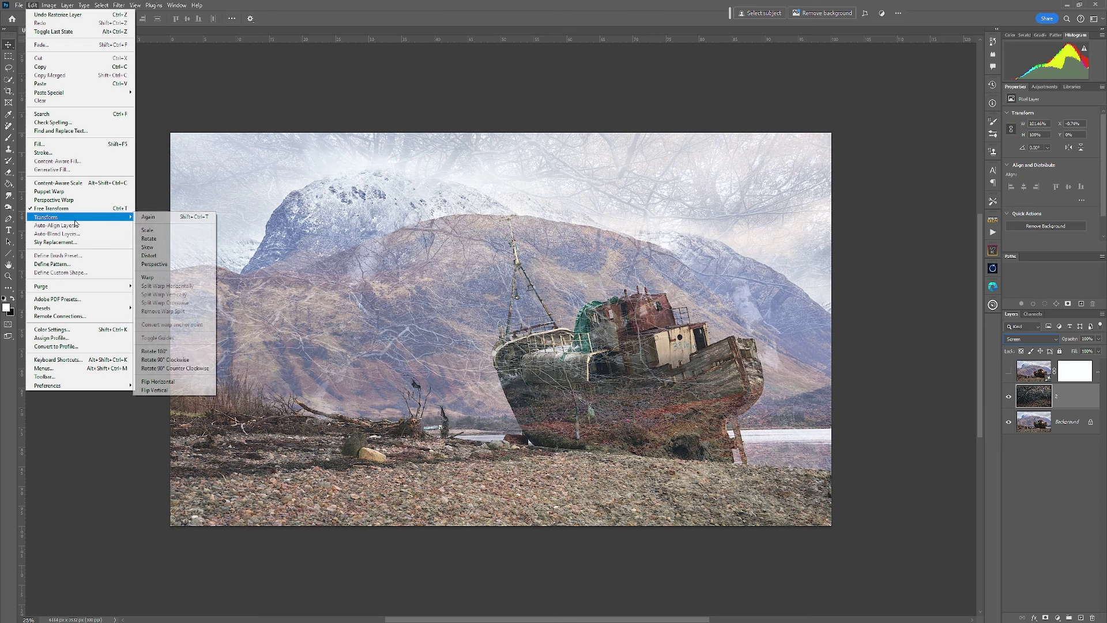
{"action": "left_click", "coordinate": [176, 390]}
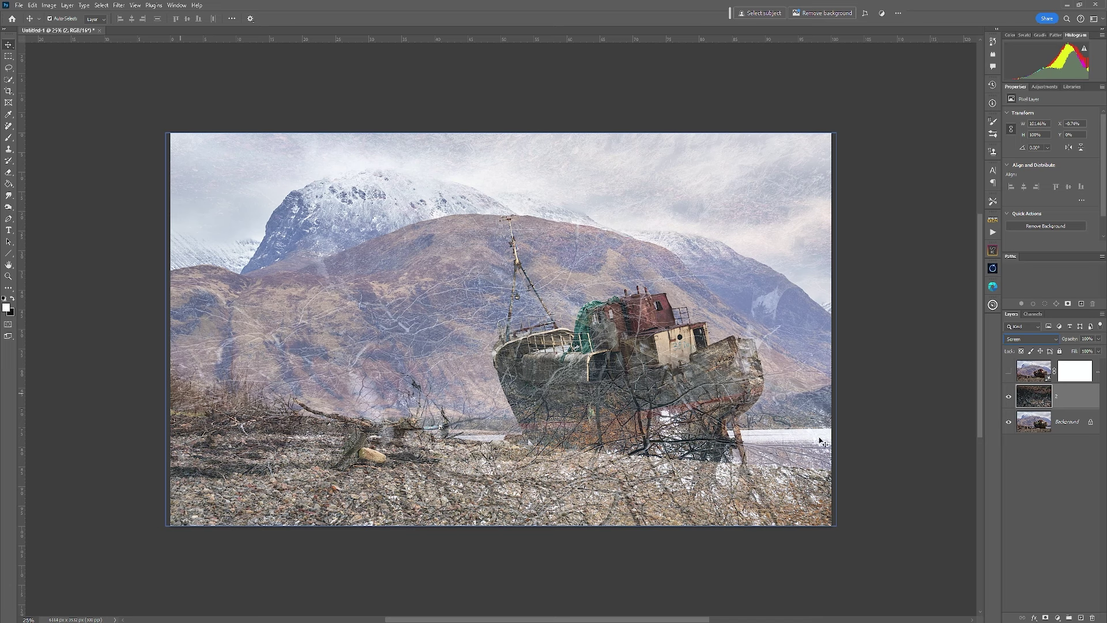
Set the woodland layer's blend mode to Soft Light and lower its opacity to about 60%.
{"action": "left_click", "coordinate": [1056, 344]}
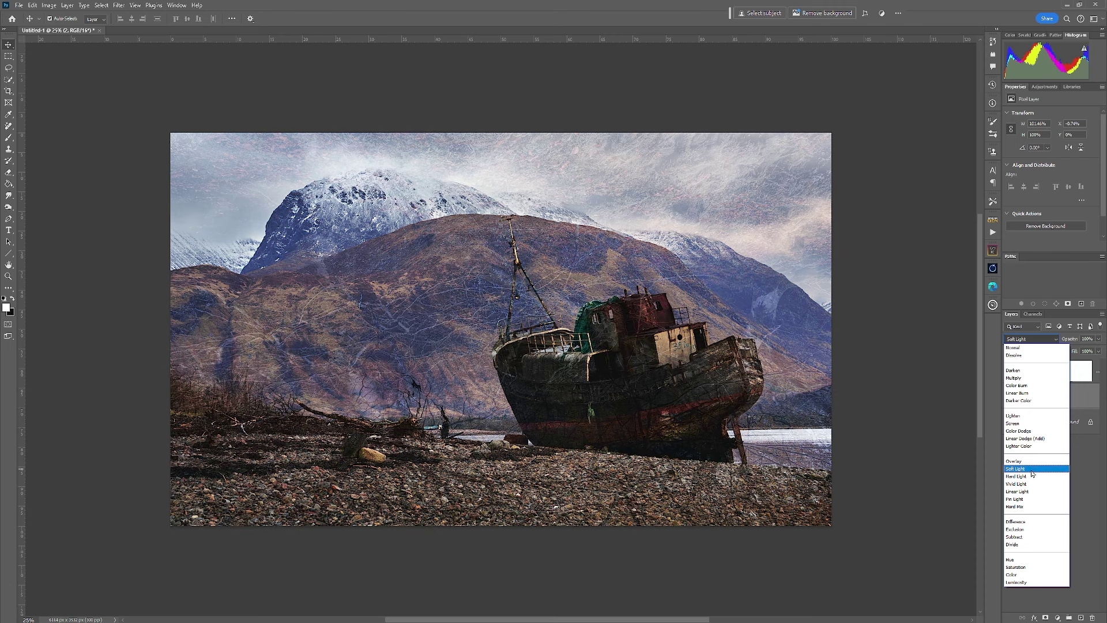
{"action": "left_click", "coordinate": [1033, 470]}
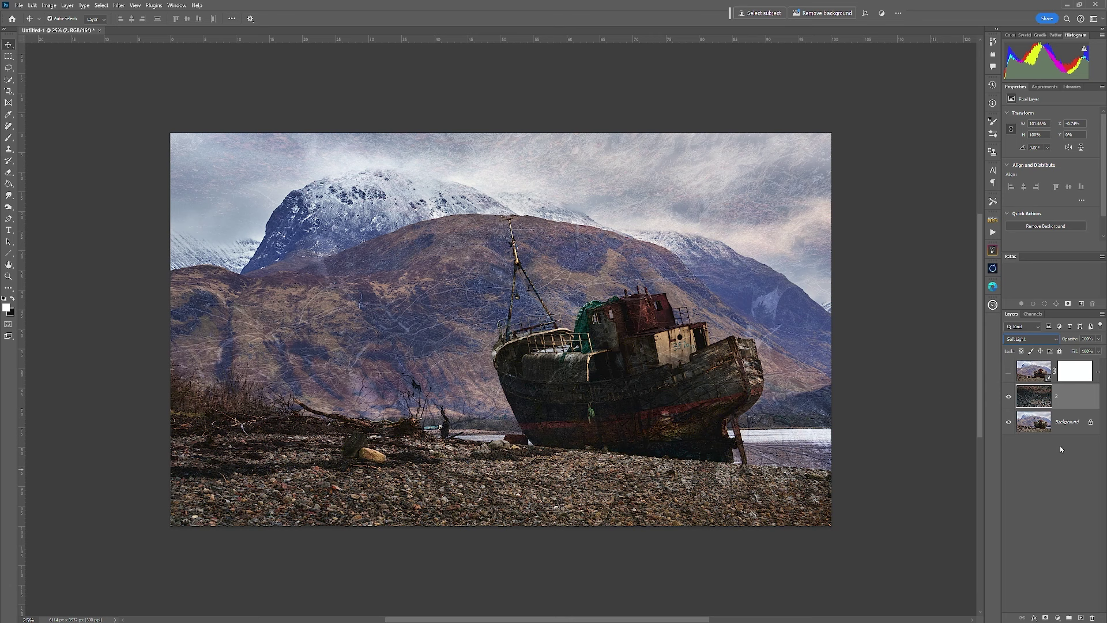
{"action": "left_click", "coordinate": [1099, 339]}
{"action": "left_click_drag", "start_coordinate": [1098, 350], "coordinate": [1084, 351]}
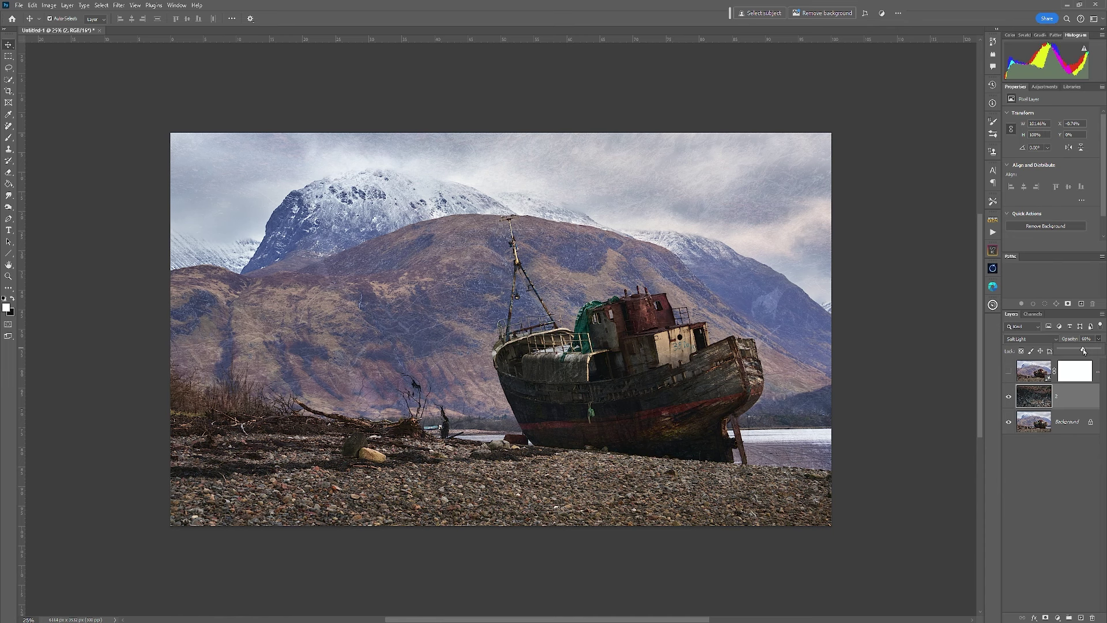
Show the watercolor layer, reduce its opacity to about 60% and change its blend mode to Screen.
{"action": "left_click", "coordinate": [1009, 372]}
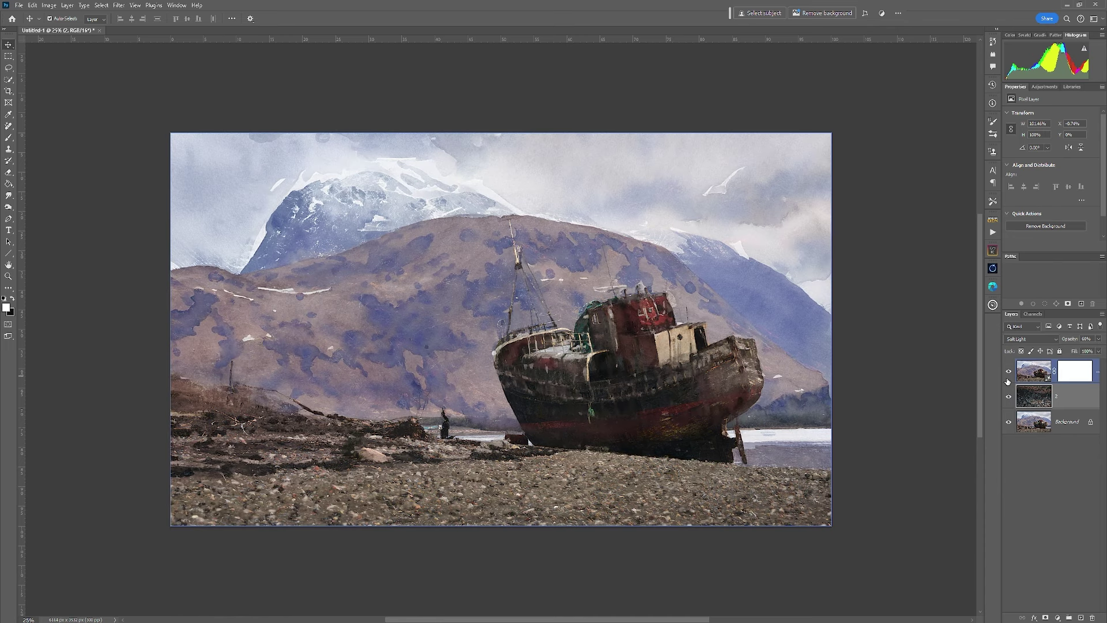
{"action": "left_click", "coordinate": [1074, 376]}
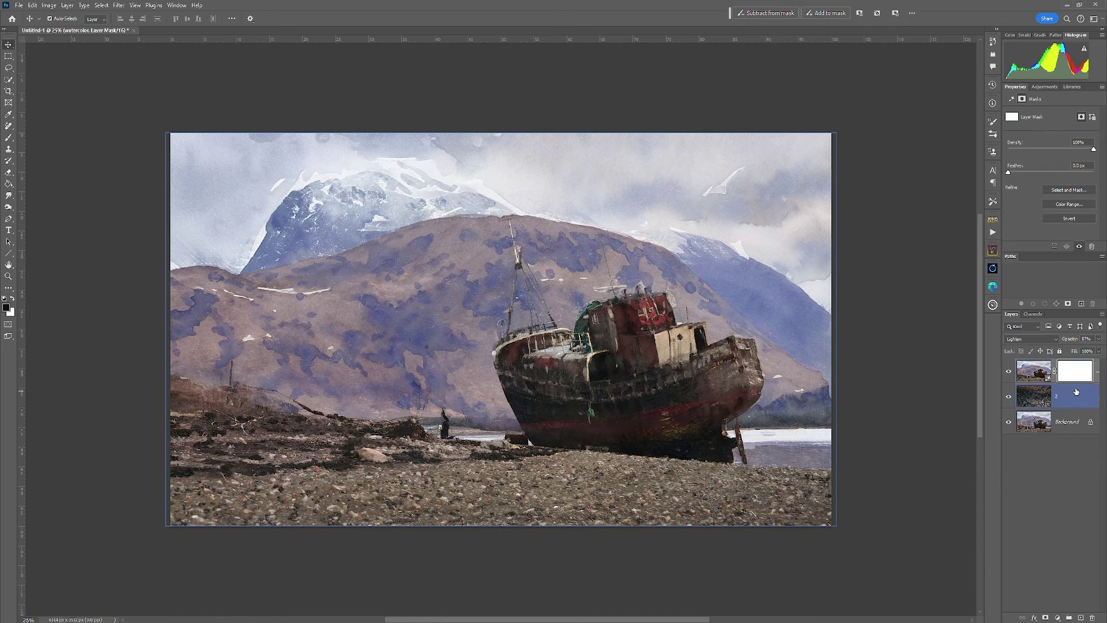
{"action": "left_click", "coordinate": [1098, 339]}
{"action": "left_click_drag", "start_coordinate": [1096, 350], "coordinate": [1087, 351]}
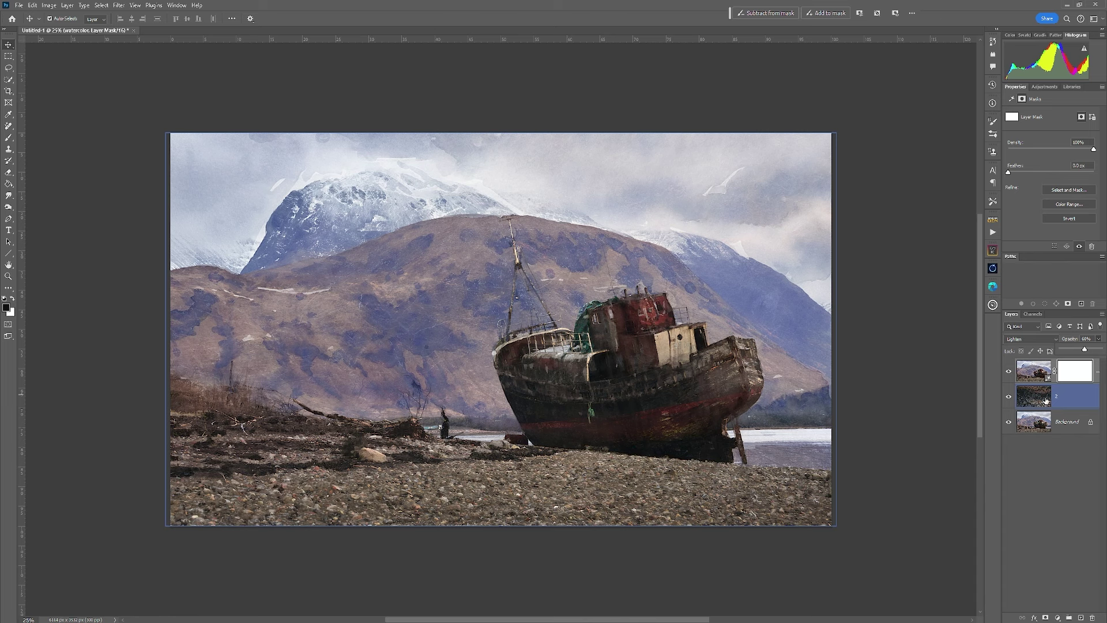
{"action": "left_click", "coordinate": [1056, 340]}
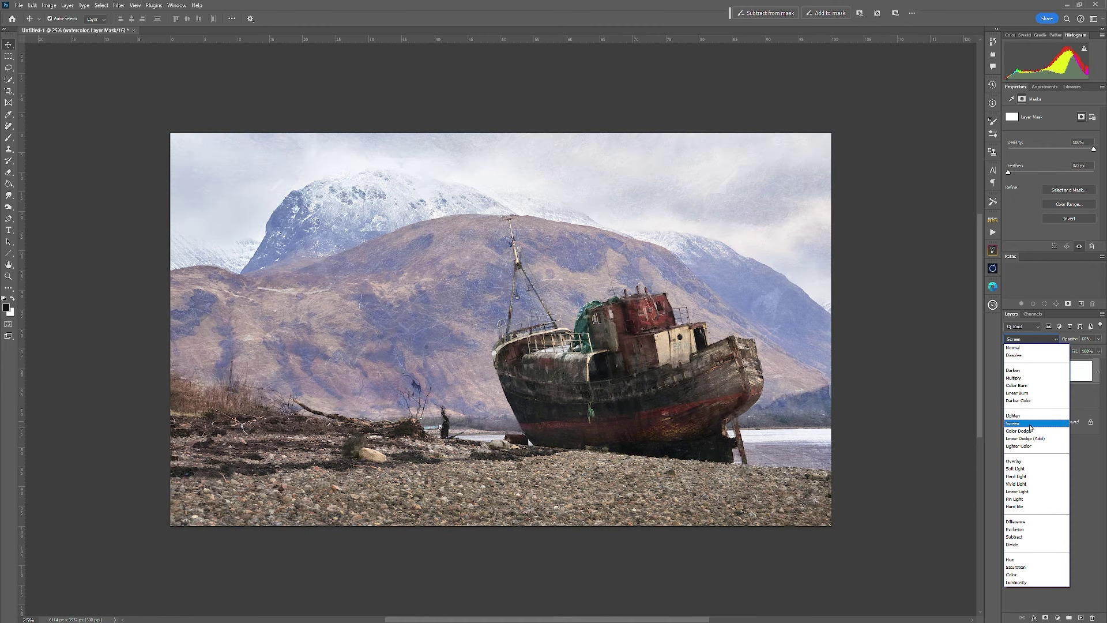
{"action": "left_click", "coordinate": [1031, 427]}
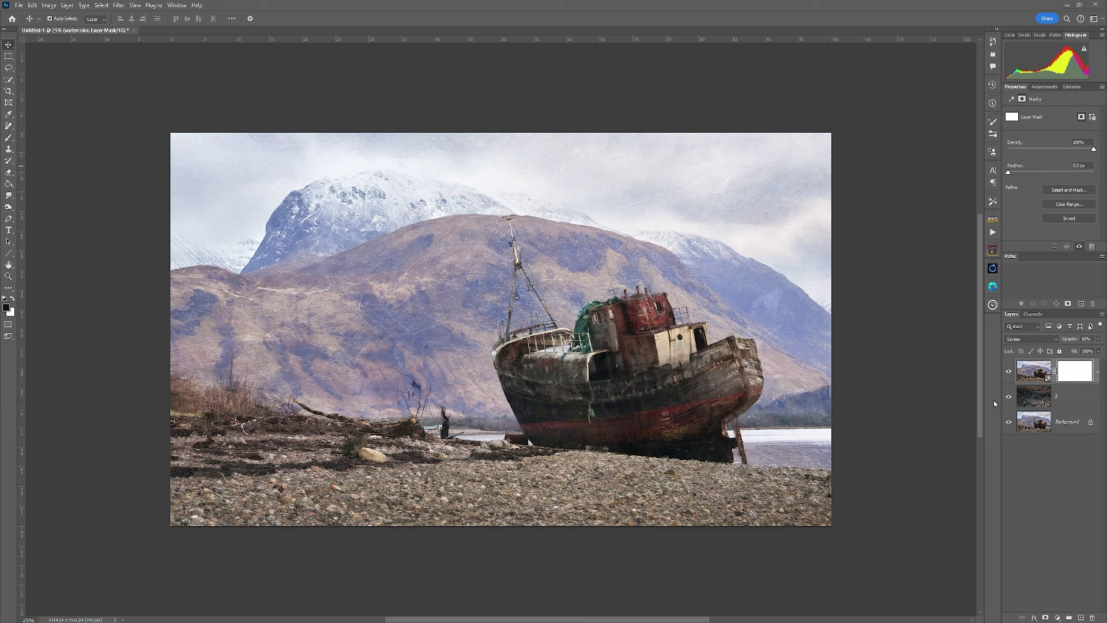
Place the autumn landscape stock image as a new layer and stretch it to about 166% width and 176% height, covering the canvas.
{"action": "left_click", "coordinate": [1033, 398]}
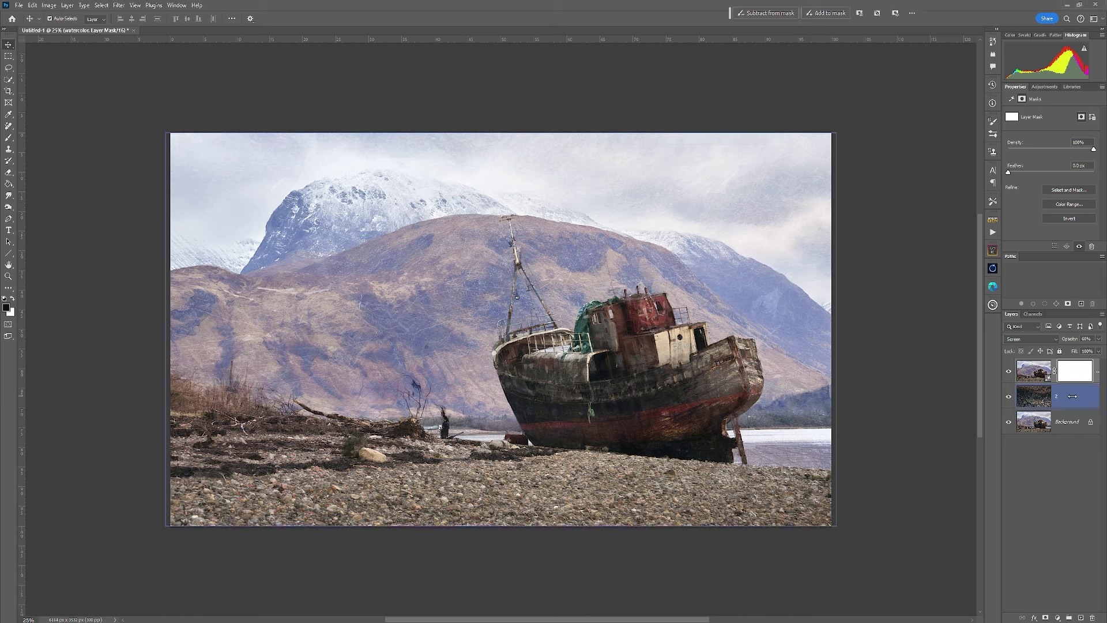
{"action": "left_click", "coordinate": [1033, 400], "text": "ctrl"}
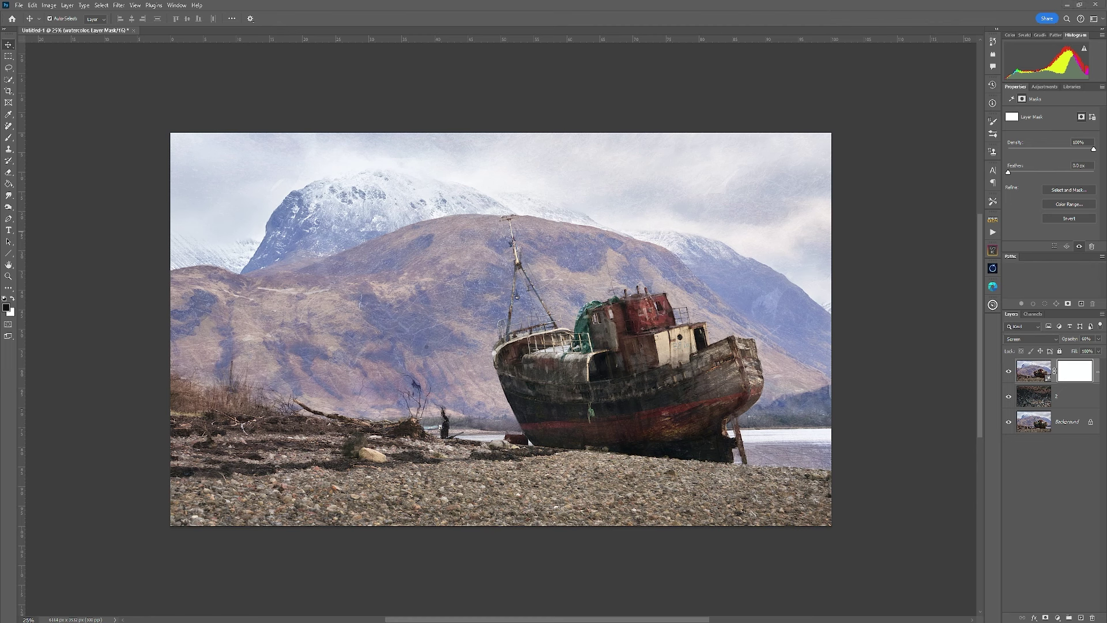
{"action": "left_click_drag", "start_coordinate": [614, 353], "coordinate": [508, 340]}
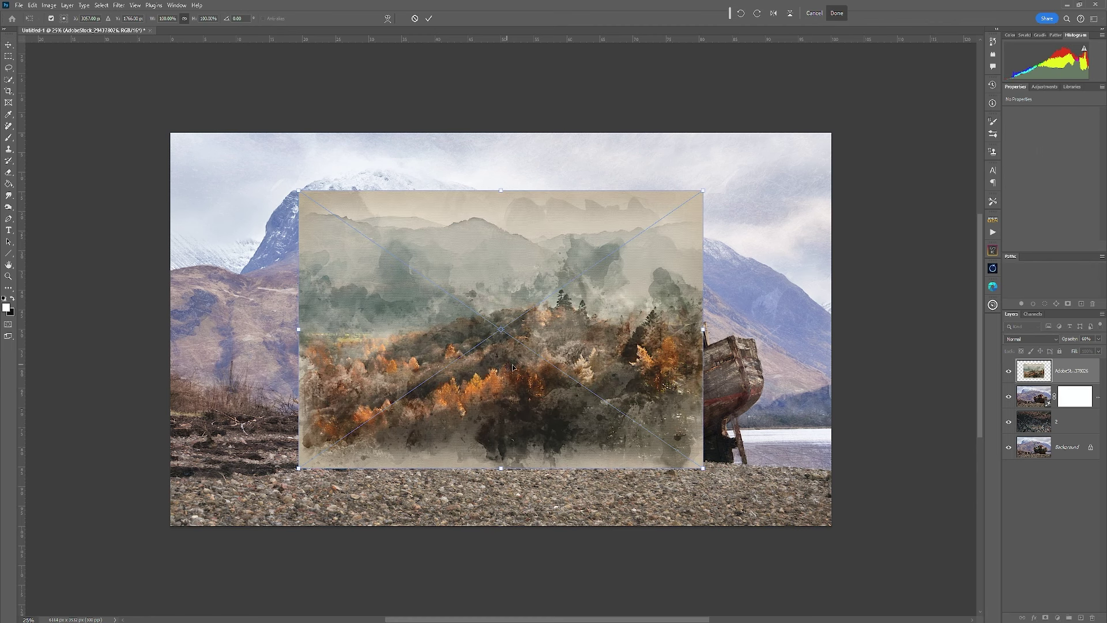
{"action": "left_click_drag", "start_coordinate": [702, 330], "coordinate": [836, 337]}
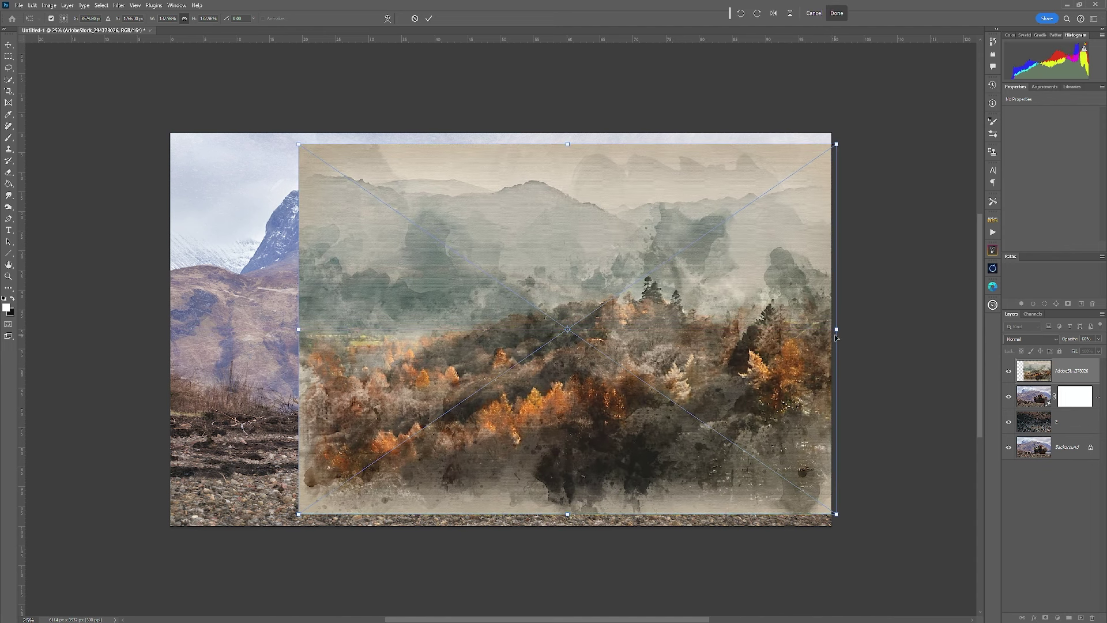
{"action": "left_click_drag", "start_coordinate": [298, 331], "coordinate": [166, 329]}
{"action": "left_click_drag", "start_coordinate": [496, 140], "coordinate": [498, 128]}
{"action": "left_click_drag", "start_coordinate": [501, 515], "coordinate": [501, 593]}
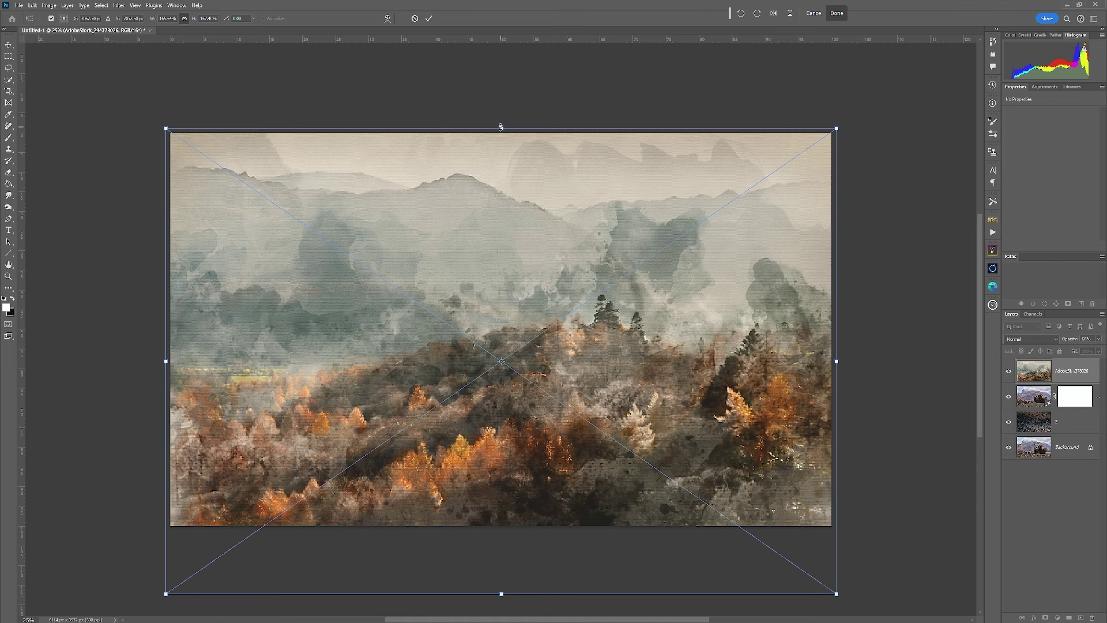
{"action": "left_click_drag", "start_coordinate": [501, 127], "coordinate": [501, 107]}
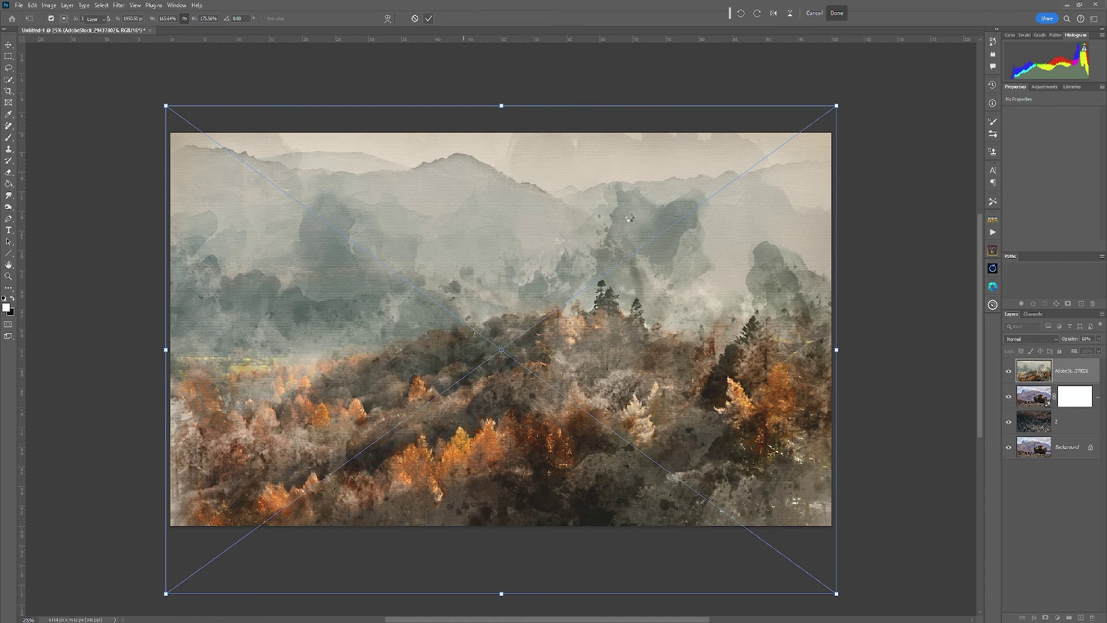
{"action": "key", "text": "Return"}
Move the autumn landscape layer directly below the watercolor layer and rasterize it.
{"action": "mouse_move", "coordinate": [1075, 374]}
{"action": "left_mouse_down"}
{"action": "mouse_move", "coordinate": [1073, 402]}
{"action": "mouse_move", "coordinate": [1061, 369]}
{"action": "left_mouse_up"}
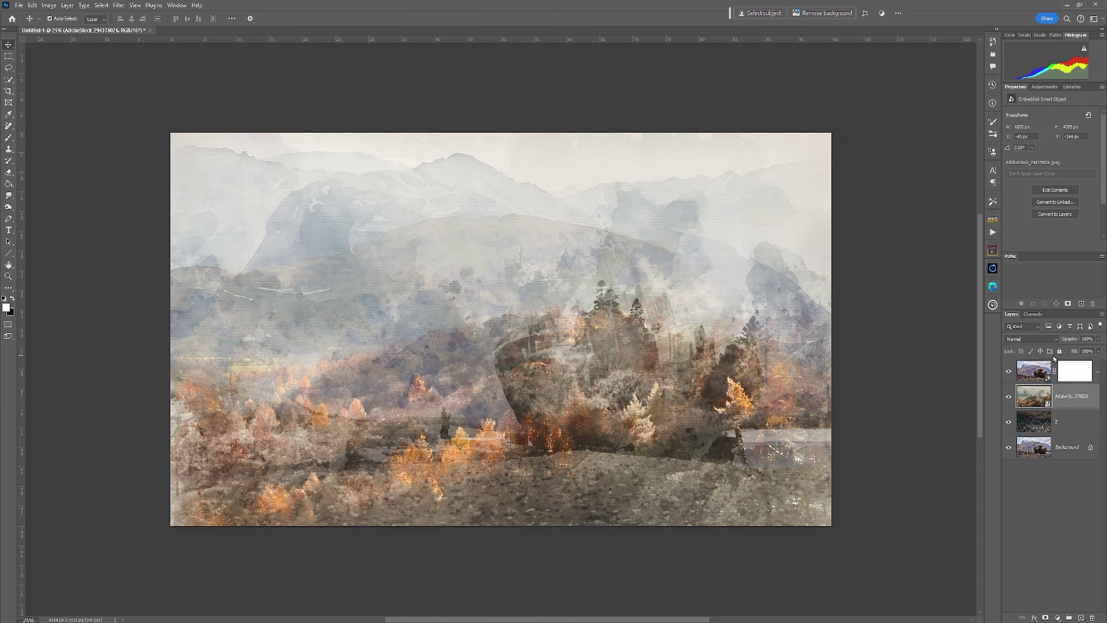
{"action": "right_click", "coordinate": [1080, 407]}
{"action": "left_click", "coordinate": [1084, 371]}
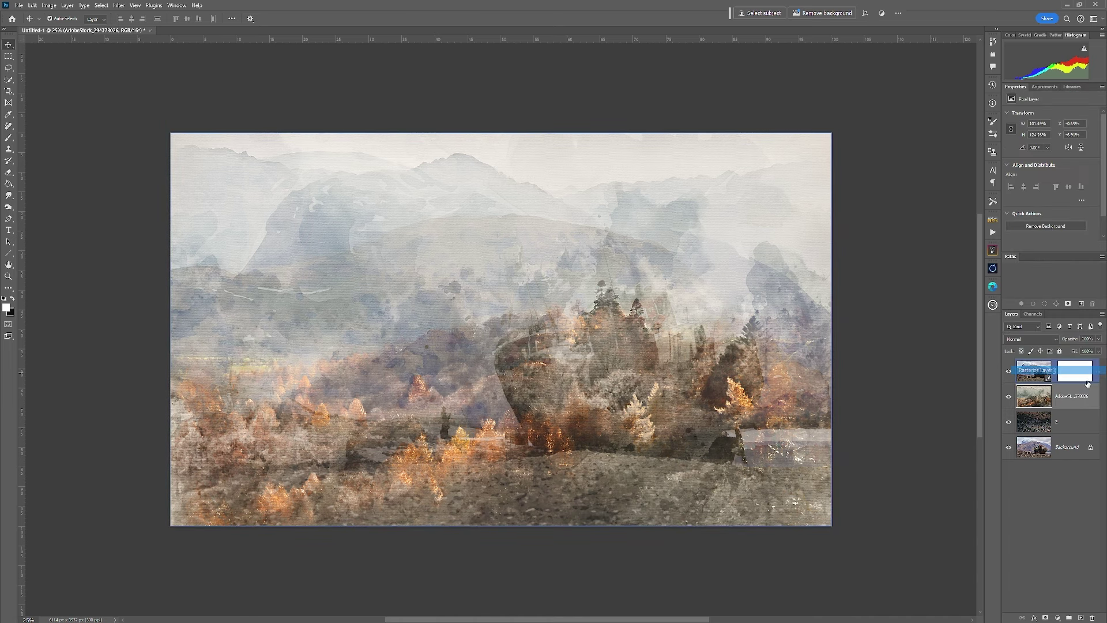
Set the autumn landscape layer's blend mode to Overlay and add a white layer mask to it.
{"action": "left_click", "coordinate": [1031, 339]}
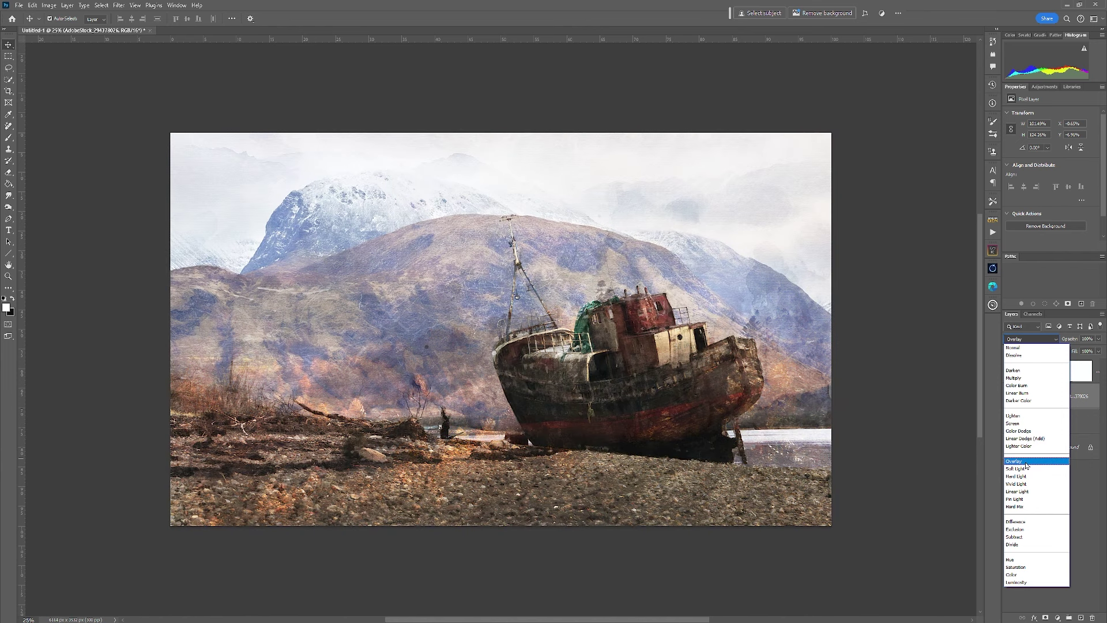
{"action": "left_click", "coordinate": [1026, 461]}
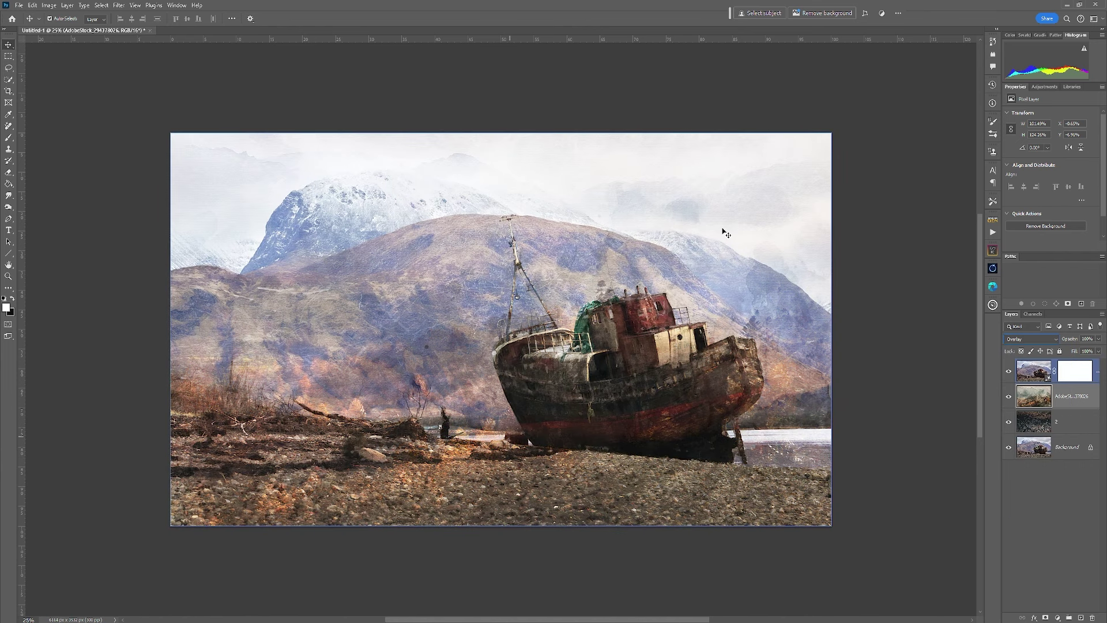
{"action": "left_click", "coordinate": [1082, 415]}
{"action": "left_click", "coordinate": [1085, 404]}
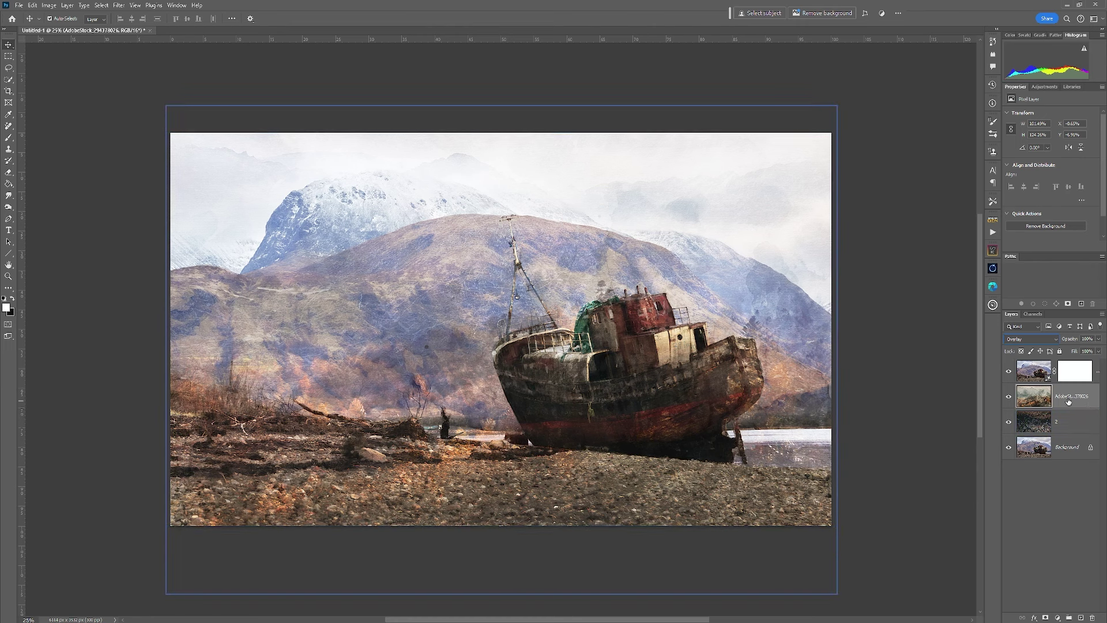
{"action": "left_click", "coordinate": [1045, 618]}
{"action": "left_click", "coordinate": [675, 444]}
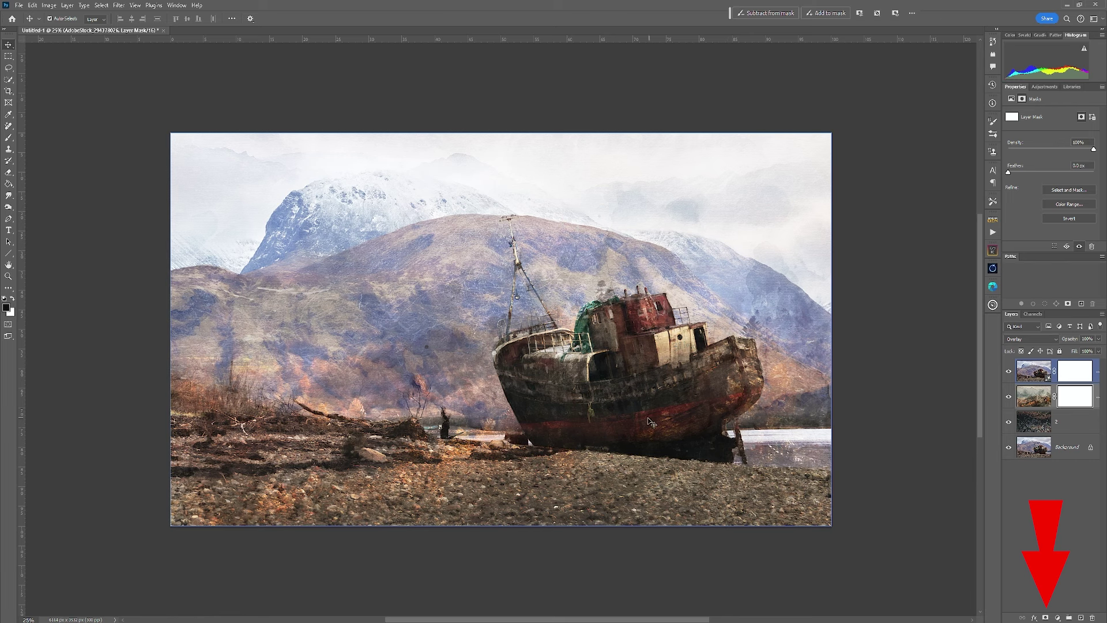
{"action": "left_click", "coordinate": [611, 398]}
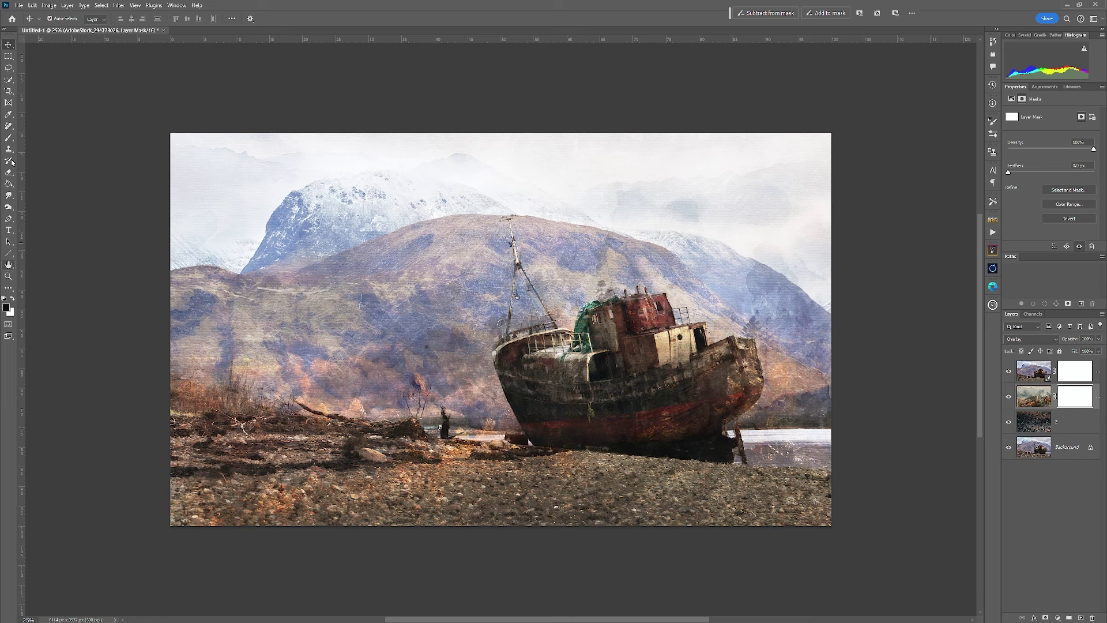
Set up a soft round brush with 12% opacity and 36% flow.
{"action": "left_click", "coordinate": [8, 137]}
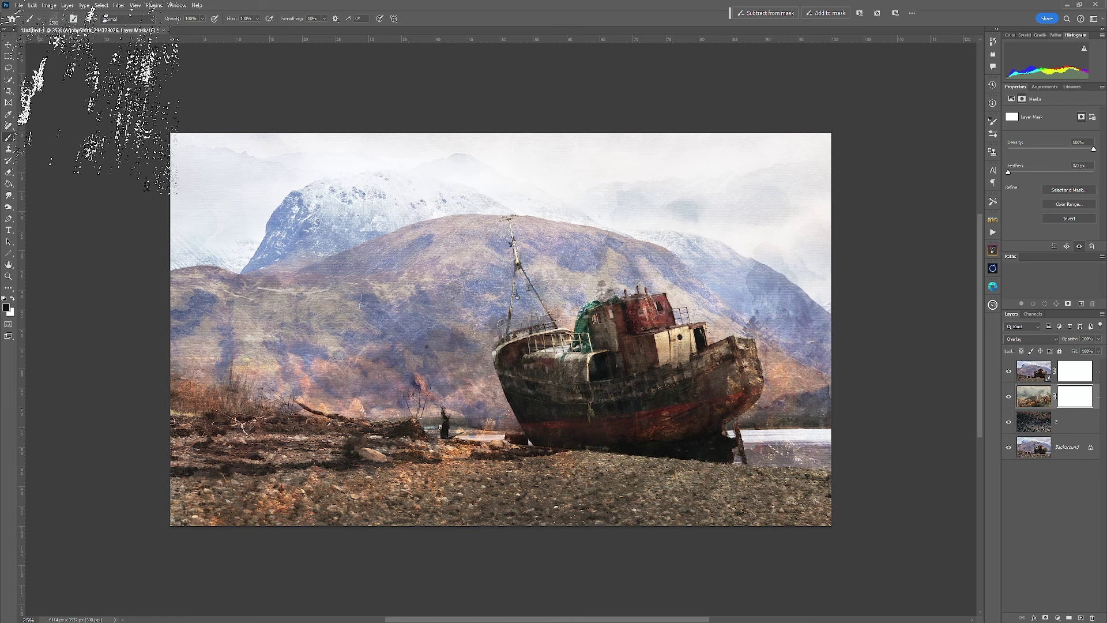
{"action": "left_click", "coordinate": [64, 22]}
{"action": "left_click", "coordinate": [34, 143]}
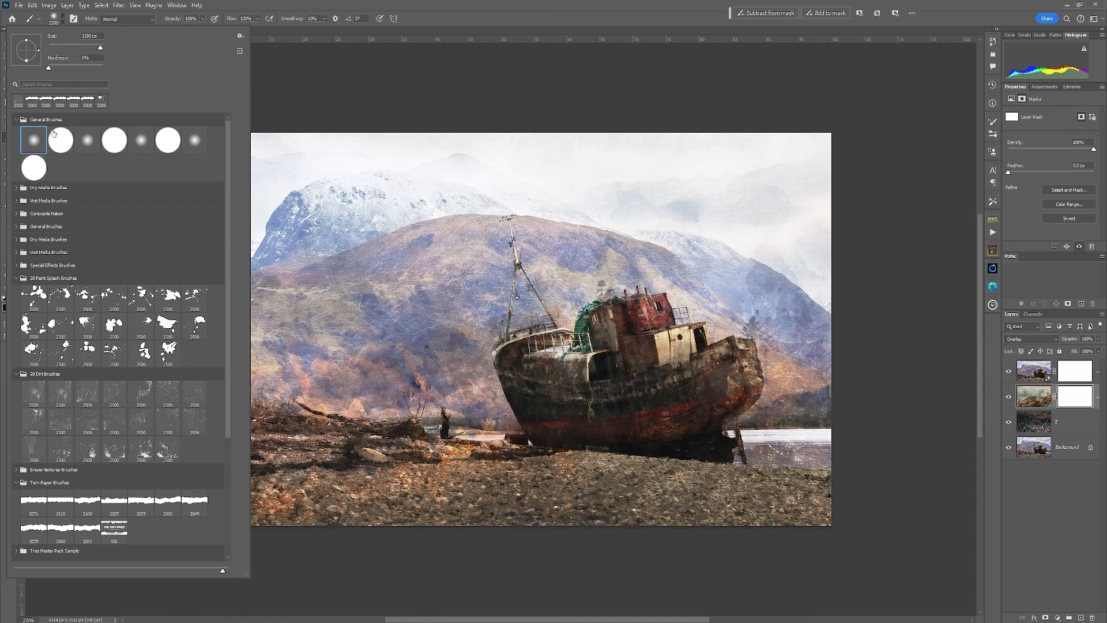
{"action": "left_click", "coordinate": [432, 12]}
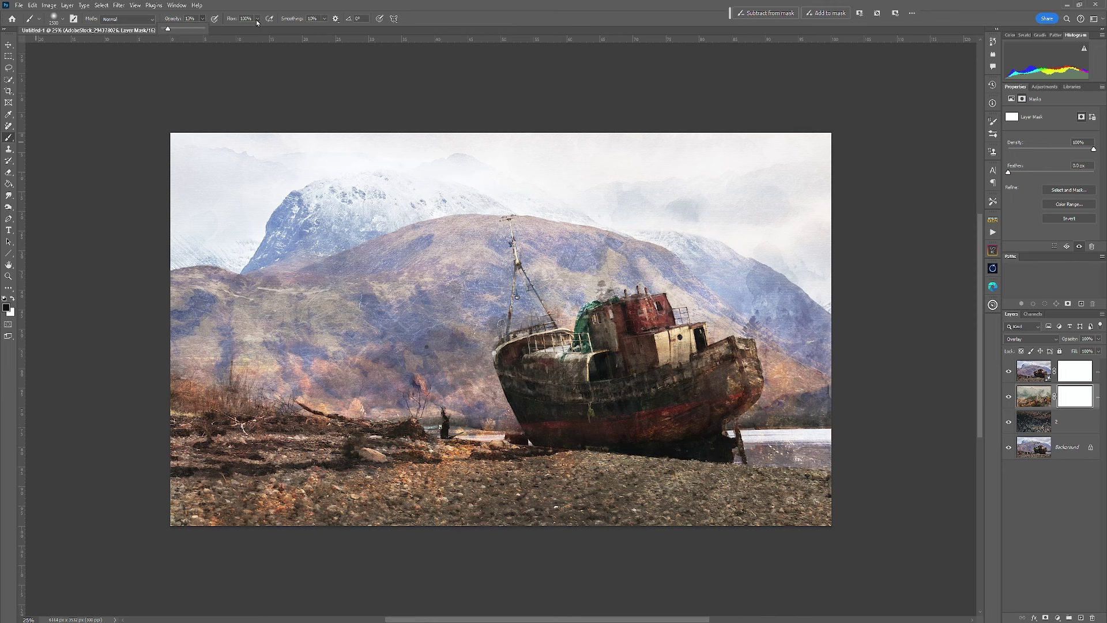
{"action": "left_click_drag", "start_coordinate": [257, 19], "coordinate": [231, 28]}
Shrink the brush and paint black on the autumn landscape layer's mask over the ship and parts of the sky and mountains.
{"action": "key", "text": "bracketleft"}
{"action": "key", "text": "bracketleft"}
{"action": "key", "text": "bracketleft"}
{"action": "key", "text": "bracketleft"}
{"action": "key", "text": "bracketleft"}
{"action": "key", "text": "bracketleft"}
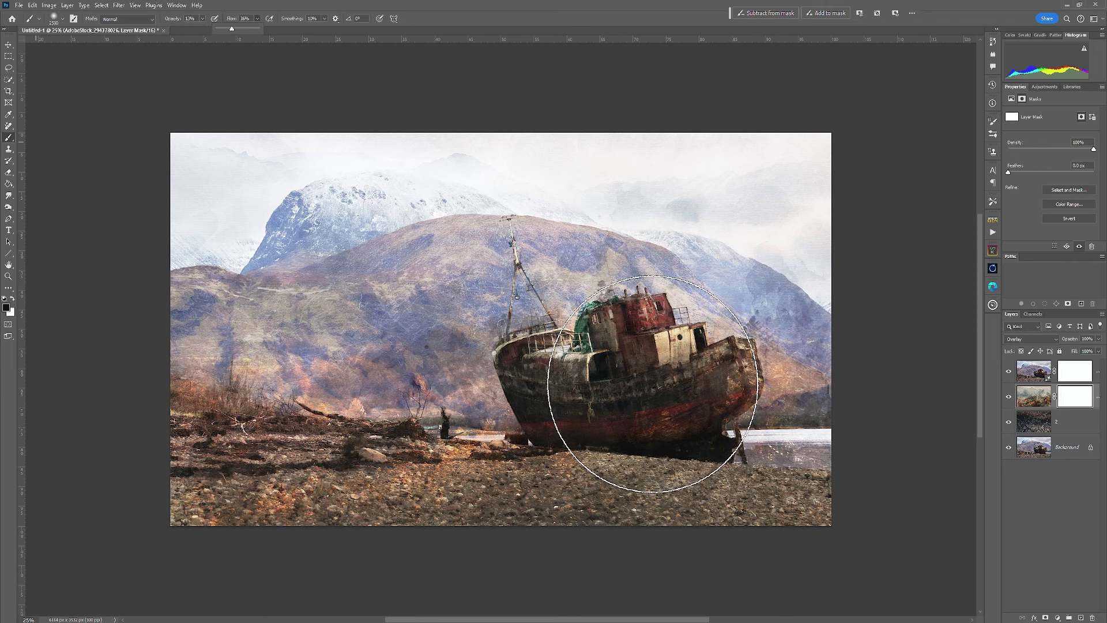
{"action": "key", "text": "bracketleft"}
{"action": "key", "text": "bracketleft"}
{"action": "key", "text": "bracketleft"}
{"action": "key", "text": "bracketleft"}
{"action": "key", "text": "bracketleft"}
{"action": "key", "text": "bracketleft"}
{"action": "key", "text": "bracketleft"}
{"action": "key", "text": "bracketleft"}
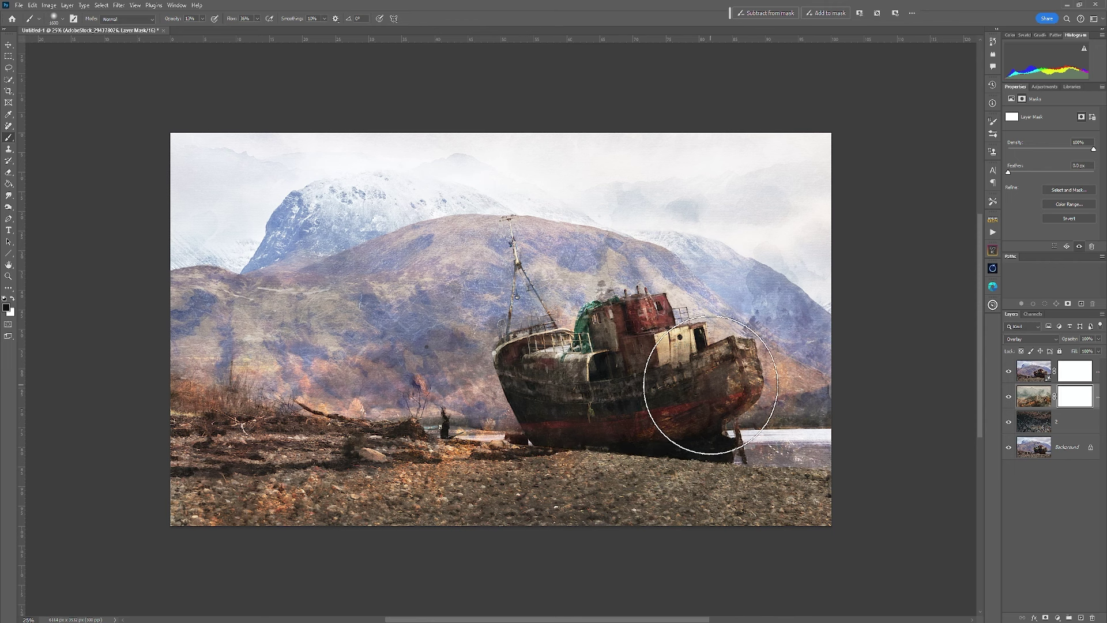
{"action": "left_click_drag", "start_coordinate": [641, 406], "coordinate": [566, 388]}
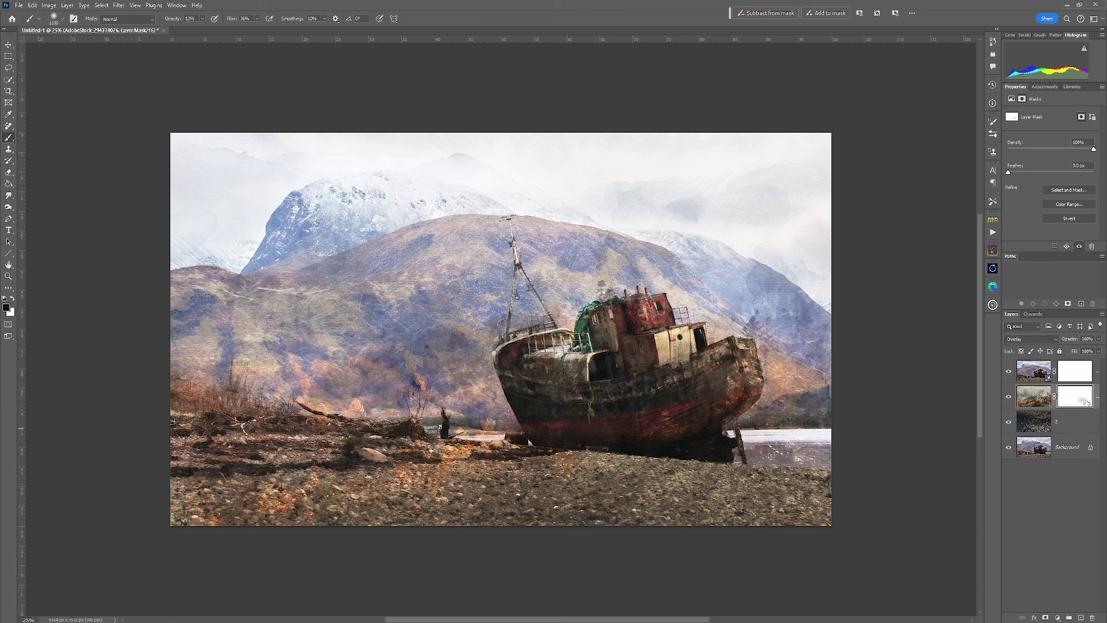
{"action": "mouse_move", "coordinate": [609, 354]}
{"action": "left_mouse_down"}
{"action": "mouse_move", "coordinate": [564, 375]}
{"action": "mouse_move", "coordinate": [547, 402]}
{"action": "mouse_move", "coordinate": [660, 421]}
{"action": "mouse_move", "coordinate": [719, 393]}
{"action": "mouse_move", "coordinate": [635, 410]}
{"action": "mouse_move", "coordinate": [544, 396]}
{"action": "mouse_move", "coordinate": [596, 435]}
{"action": "left_mouse_up"}
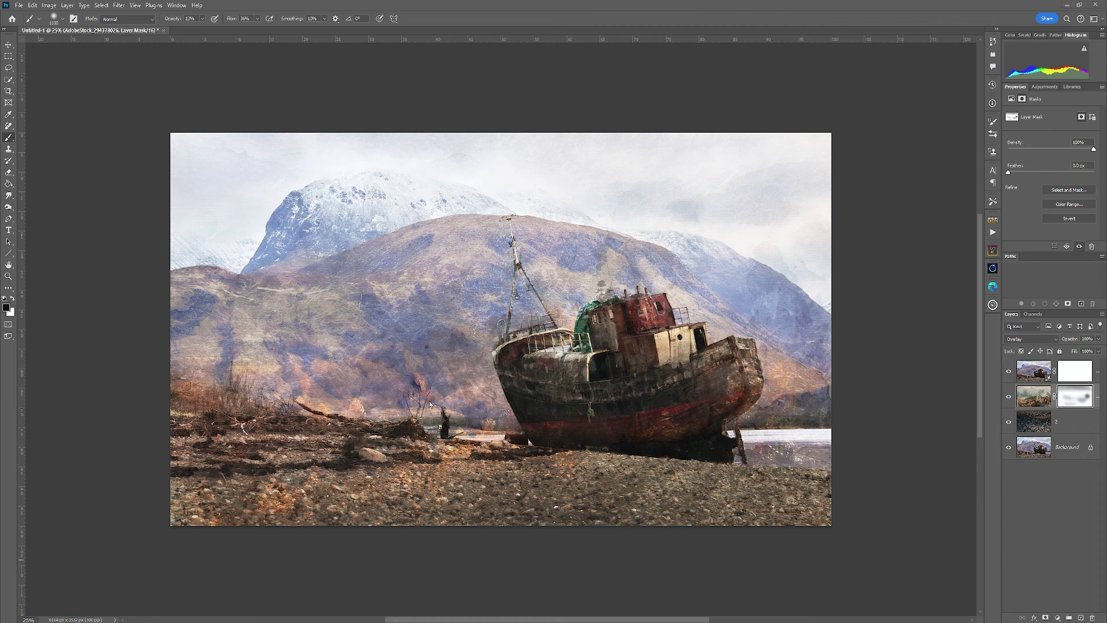
Place the vintage paper texture above the autumn landscape layer, stretched to cover the whole canvas, and rasterize it.
{"action": "left_click_drag", "start_coordinate": [430, 404], "coordinate": [483, 340]}
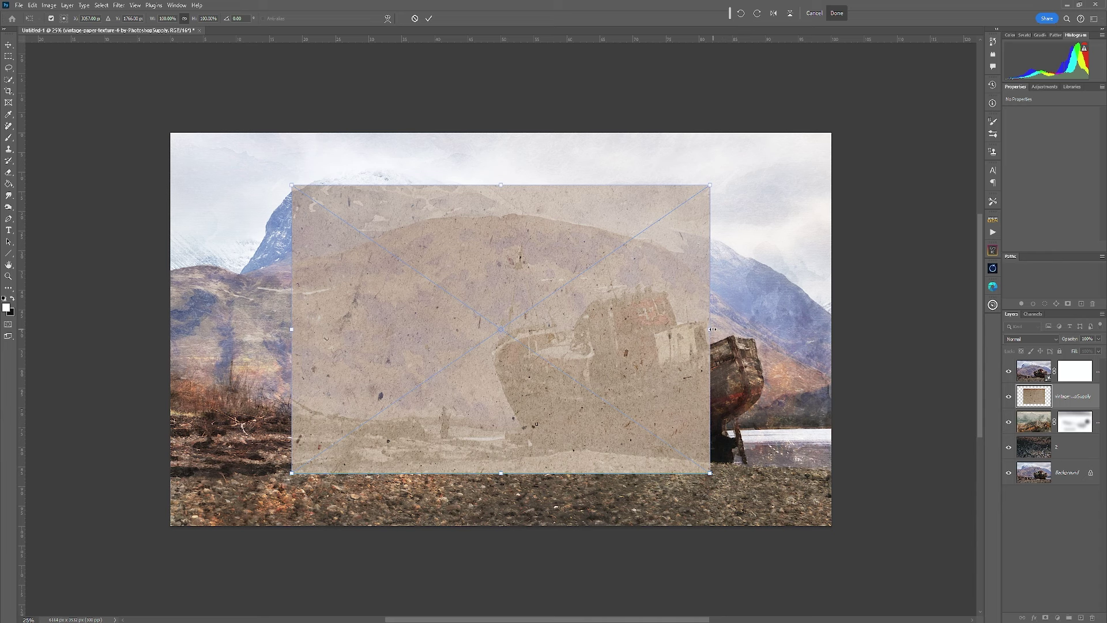
{"action": "left_click_drag", "start_coordinate": [712, 329], "coordinate": [804, 329]}
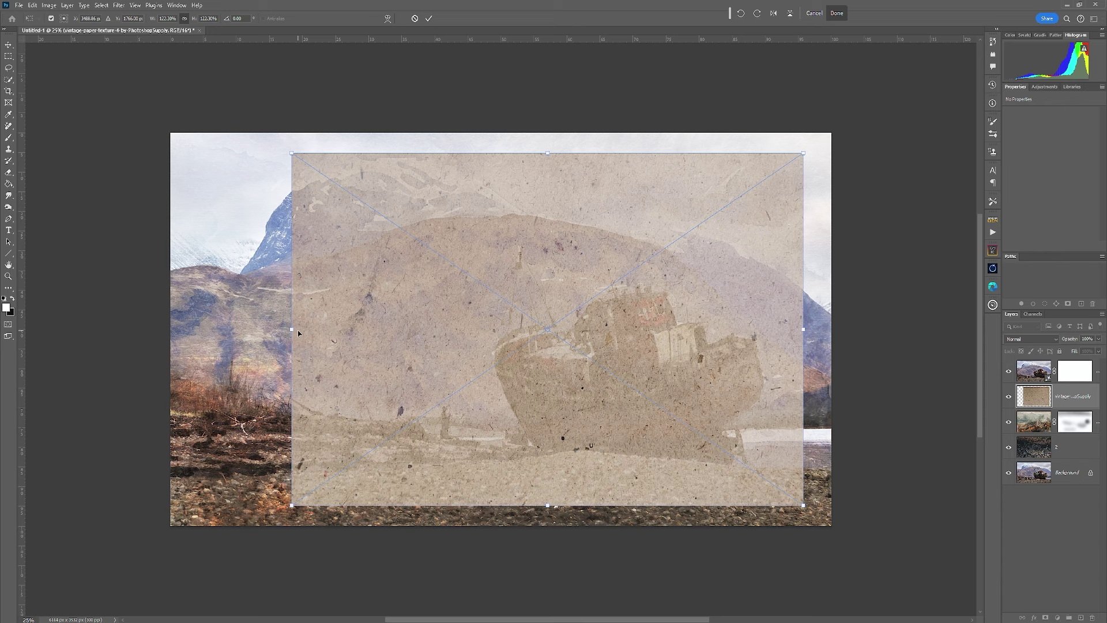
{"action": "left_click_drag", "start_coordinate": [299, 331], "coordinate": [169, 333]}
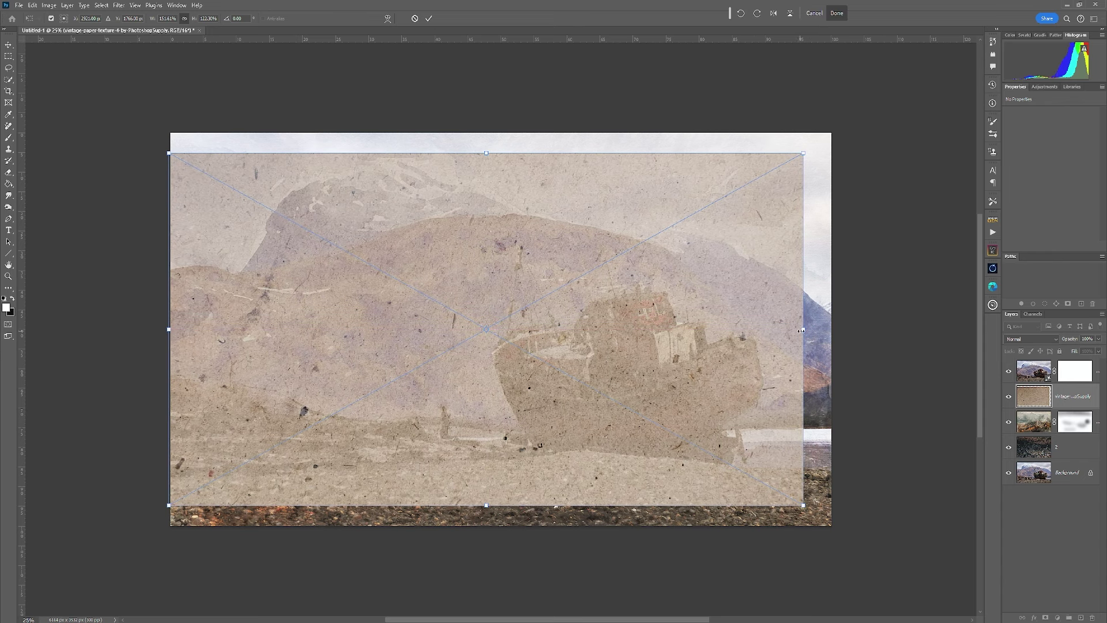
{"action": "left_click_drag", "start_coordinate": [810, 329], "coordinate": [839, 329]}
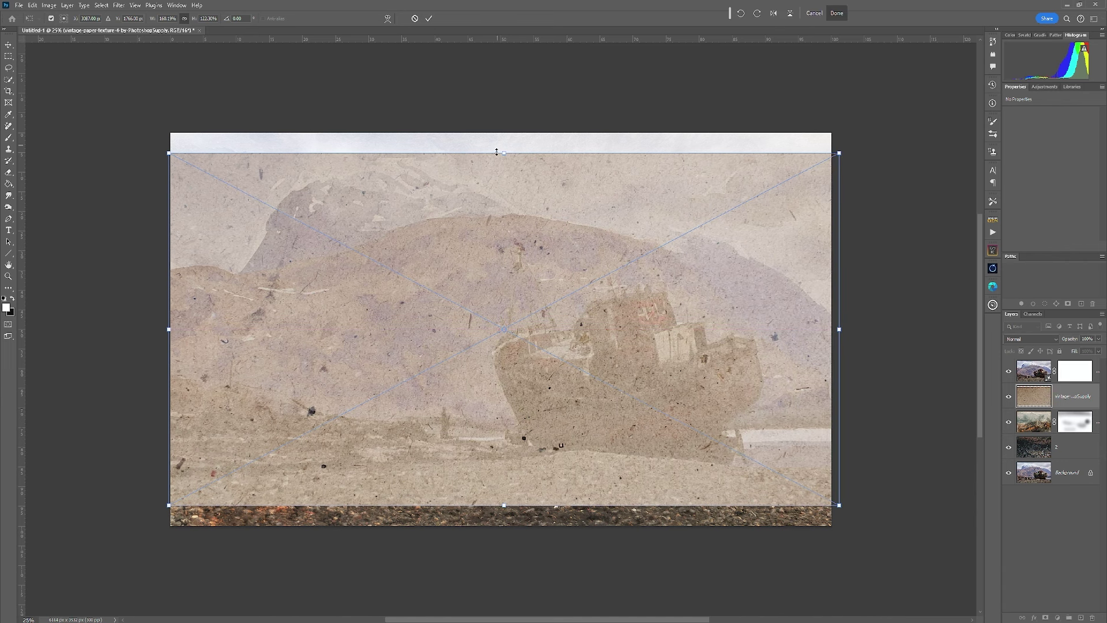
{"action": "left_click_drag", "start_coordinate": [504, 154], "coordinate": [504, 130]}
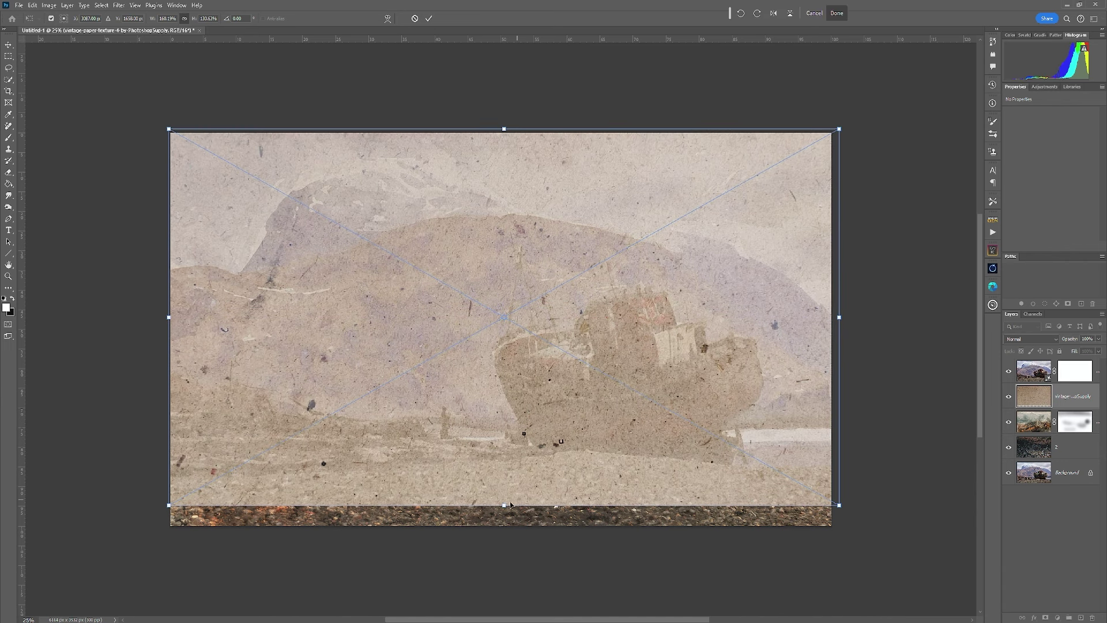
{"action": "left_click_drag", "start_coordinate": [504, 506], "coordinate": [504, 534]}
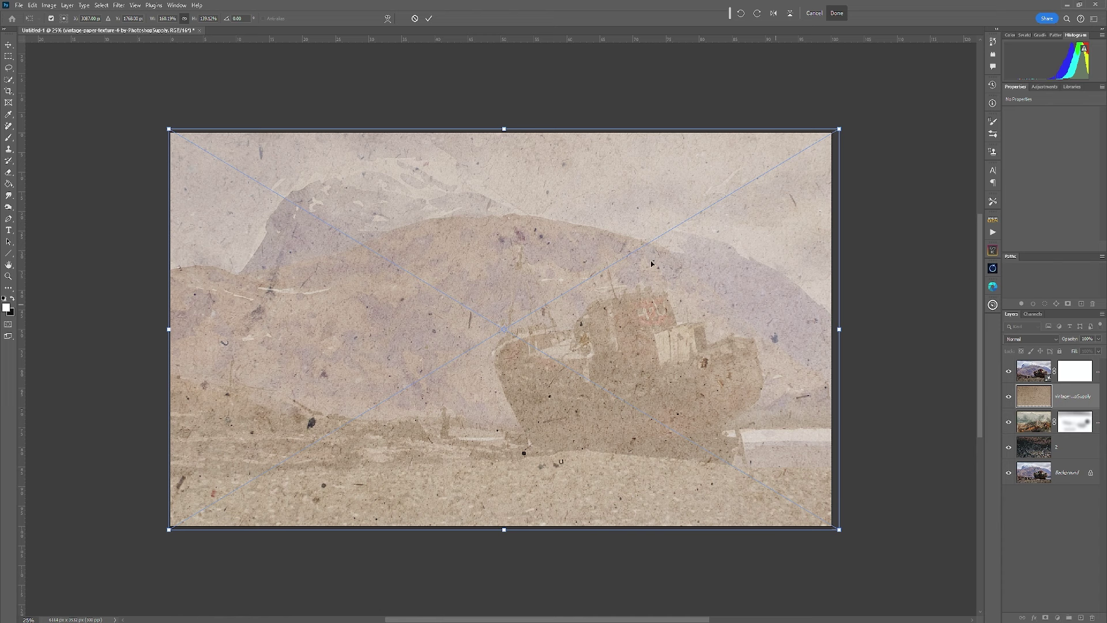
{"action": "left_click", "coordinate": [429, 18]}
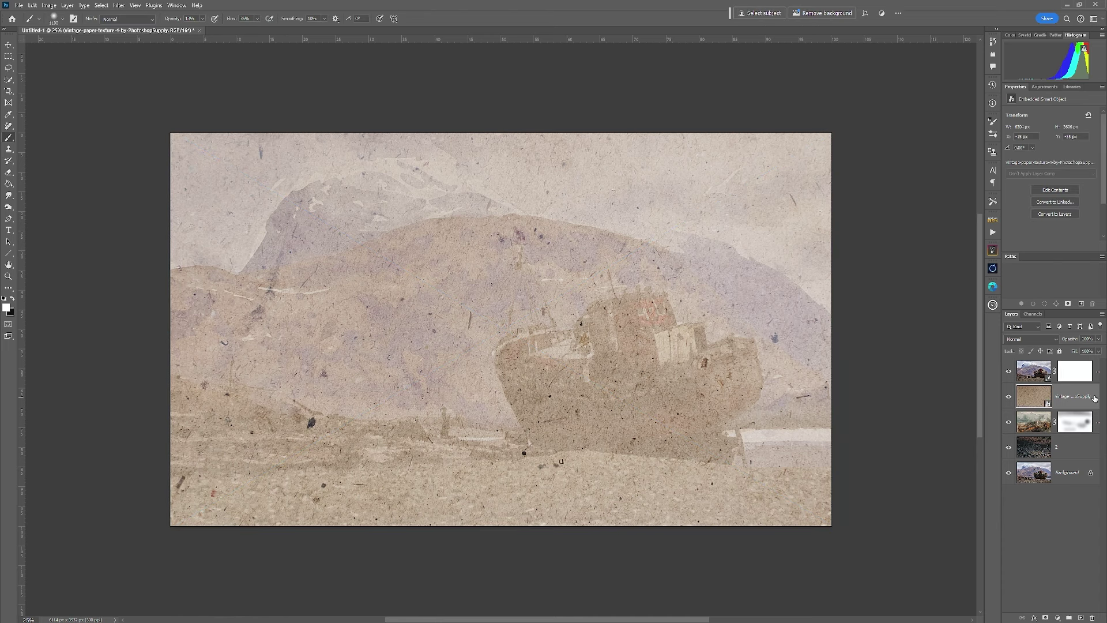
{"action": "right_click", "coordinate": [1079, 398]}
{"action": "left_click", "coordinate": [1078, 381]}
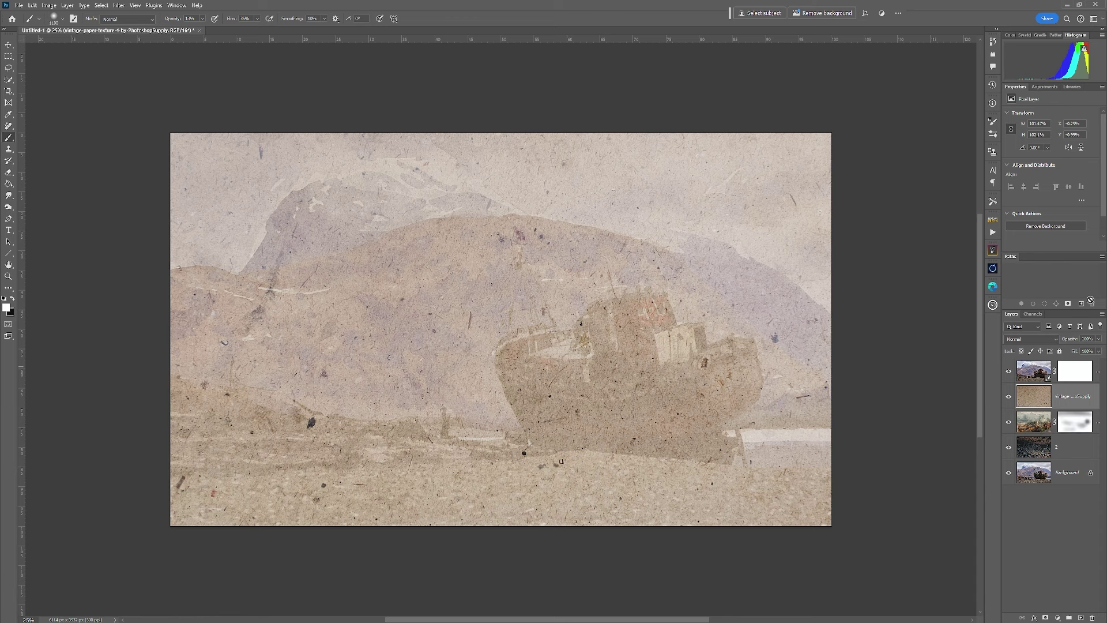
{"action": "left_click", "coordinate": [1049, 340]}
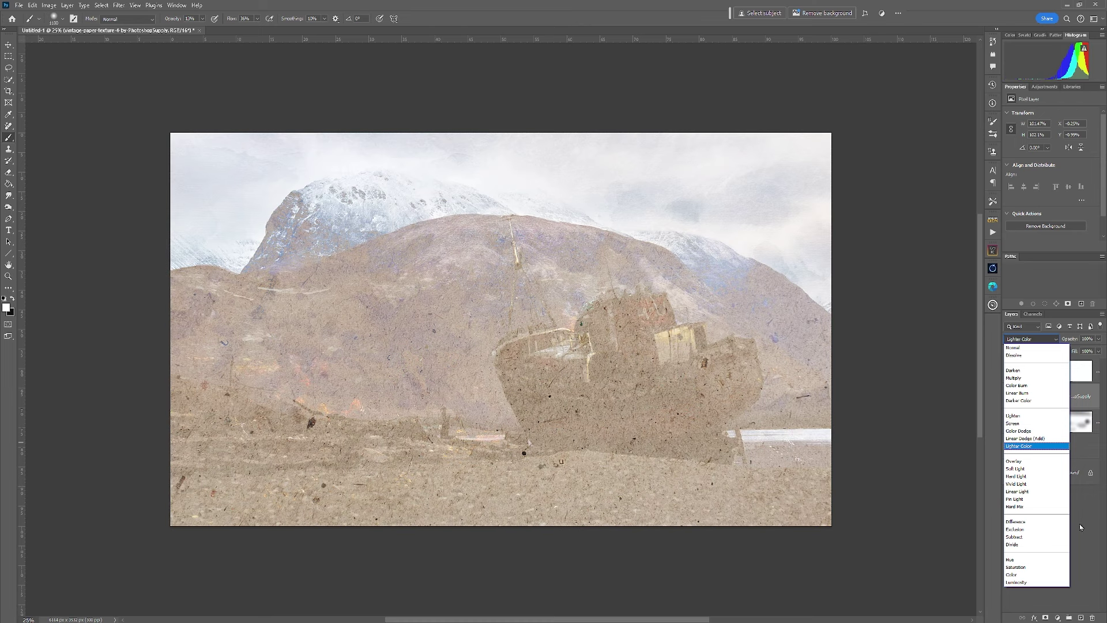
{"action": "key", "text": "Escape"}
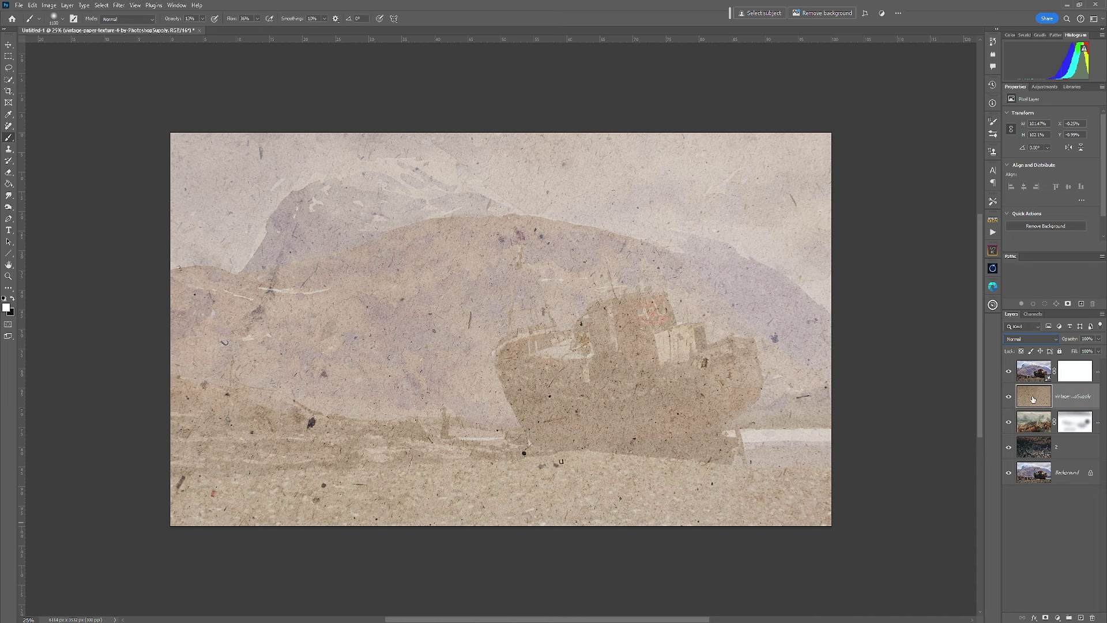
{"action": "left_click", "coordinate": [1031, 339]}
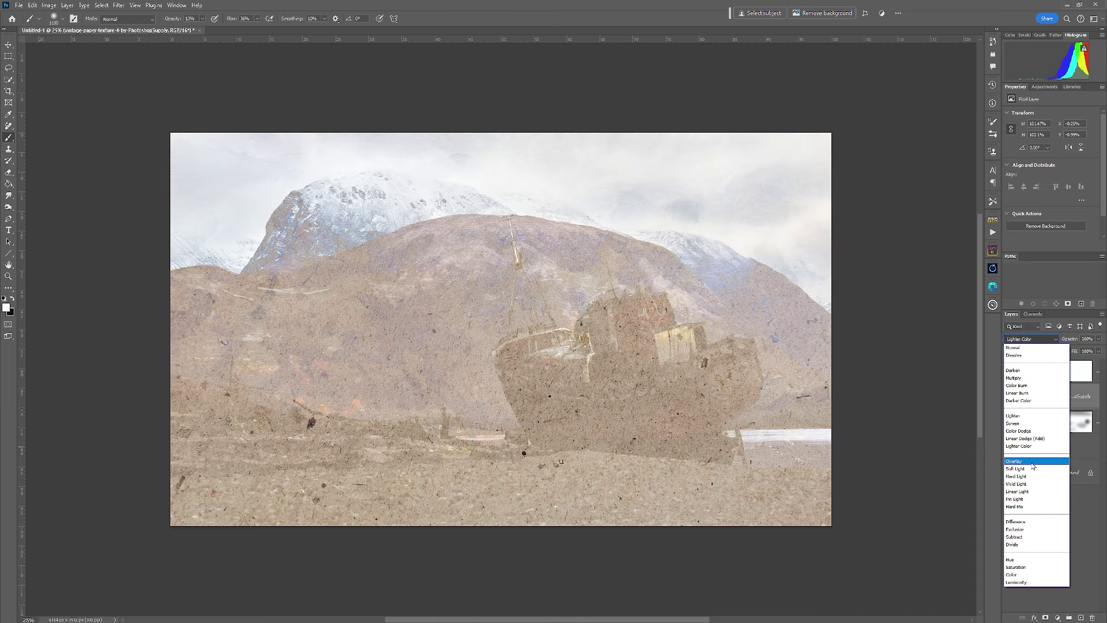
{"action": "key", "text": "Escape"}
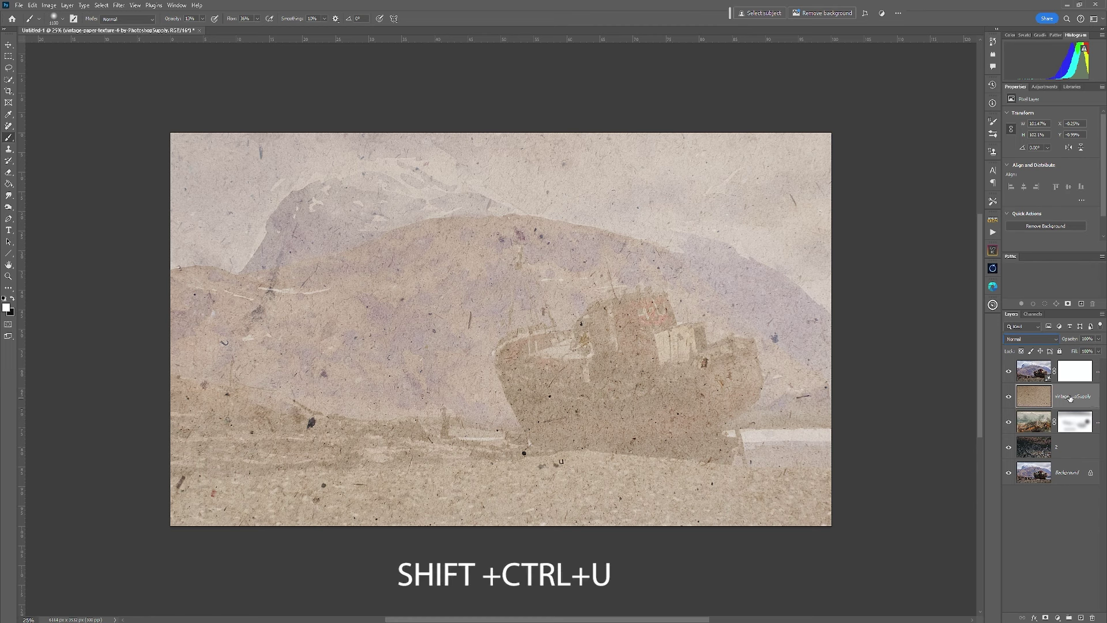
Desaturate the vintage paper texture layer and set its blend mode to Overlay.
{"action": "key", "text": "ctrl+shift+u"}
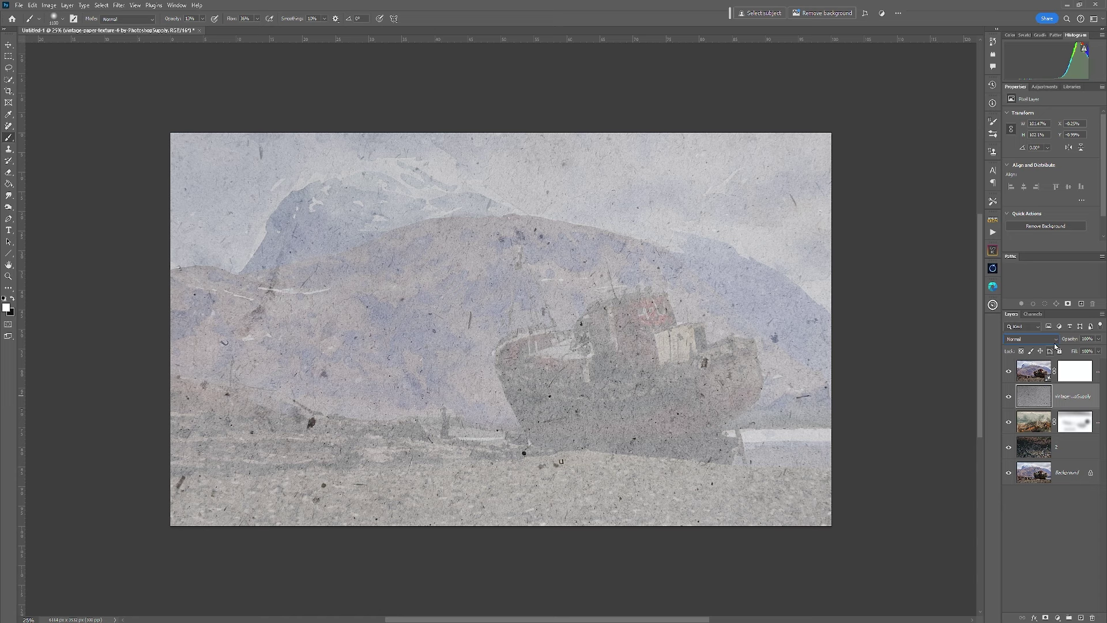
{"action": "left_click", "coordinate": [1054, 341]}
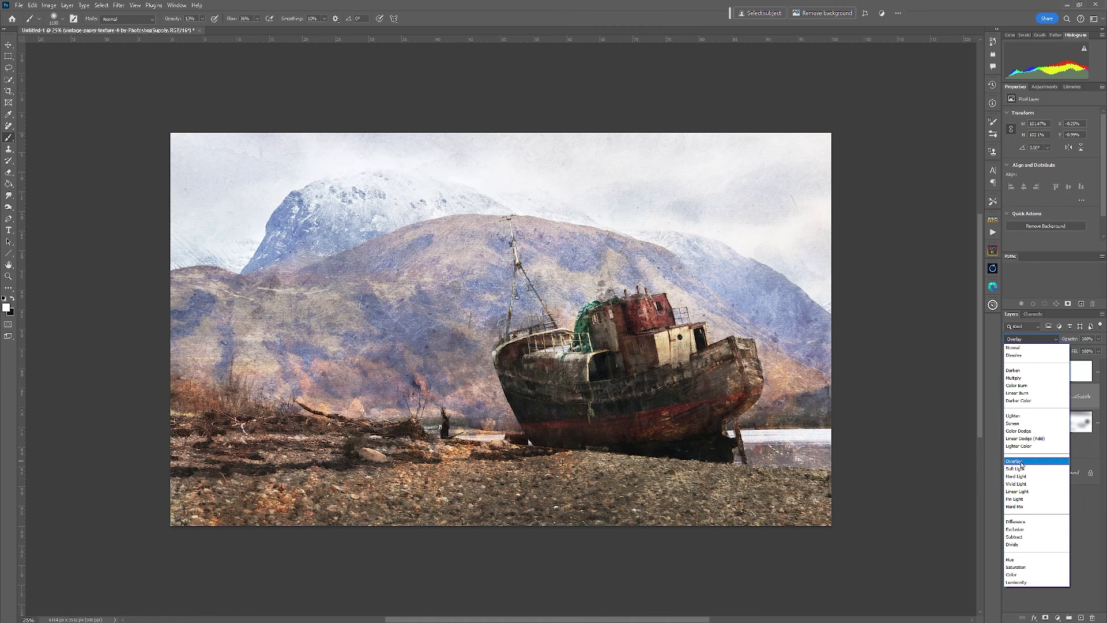
{"action": "left_click", "coordinate": [1022, 465]}
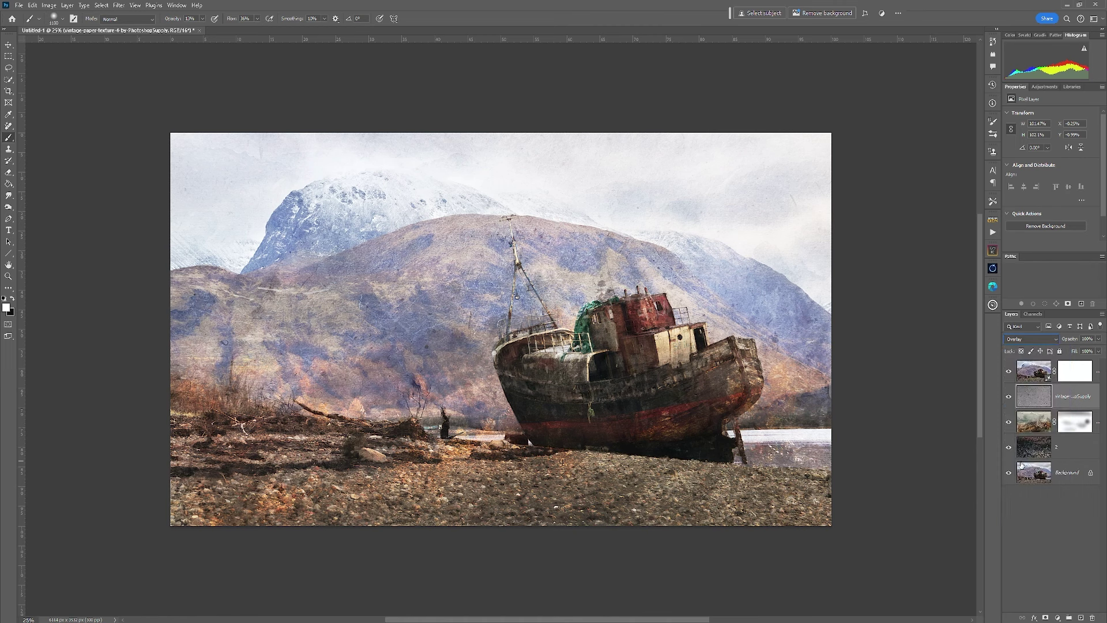
{"action": "left_click", "coordinate": [1009, 398]}
{"action": "left_click", "coordinate": [1009, 398]}
{"action": "left_click", "coordinate": [1009, 398]}
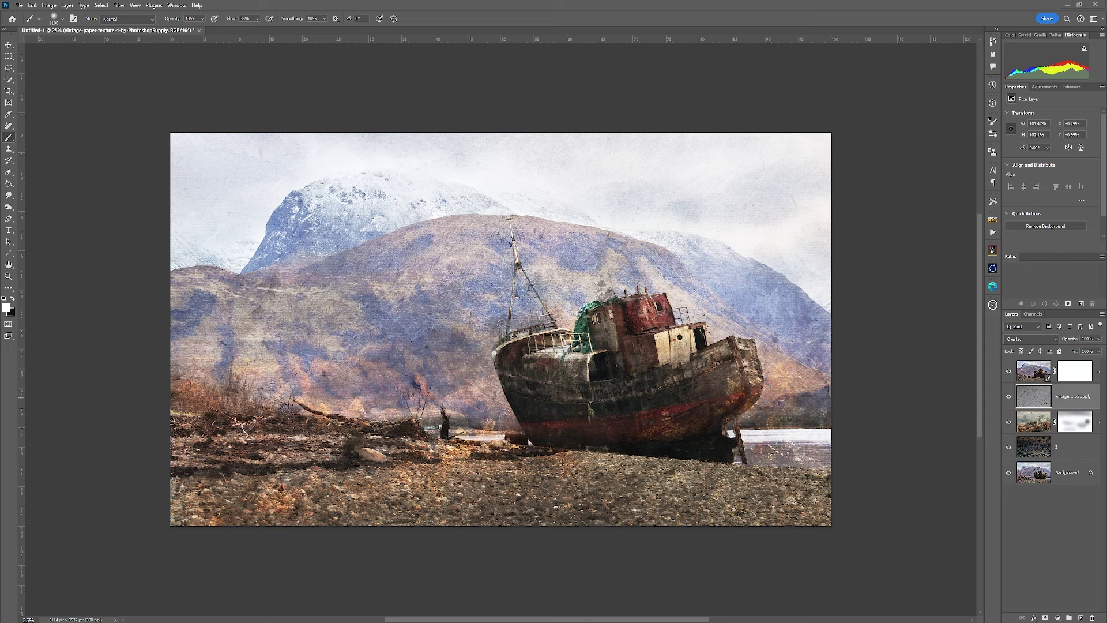
Place the blue watercolor texture above the vintage paper layer, stretched past all canvas edges, and rasterize it.
{"action": "left_click_drag", "start_coordinate": [1106, 362], "coordinate": [846, 329]}
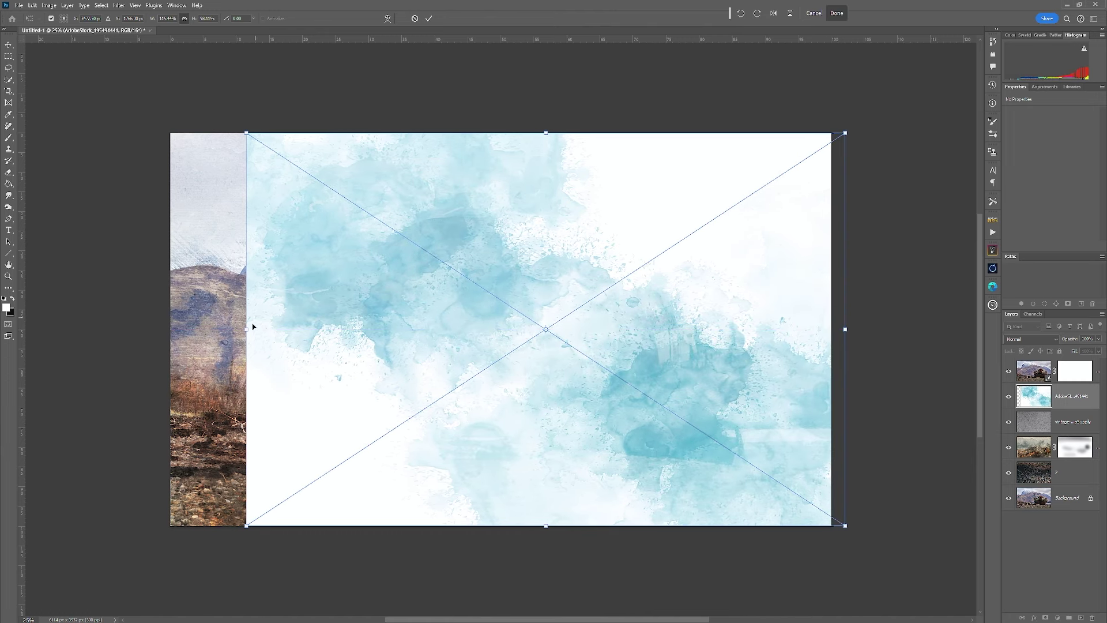
{"action": "left_click_drag", "start_coordinate": [248, 328], "coordinate": [154, 329]}
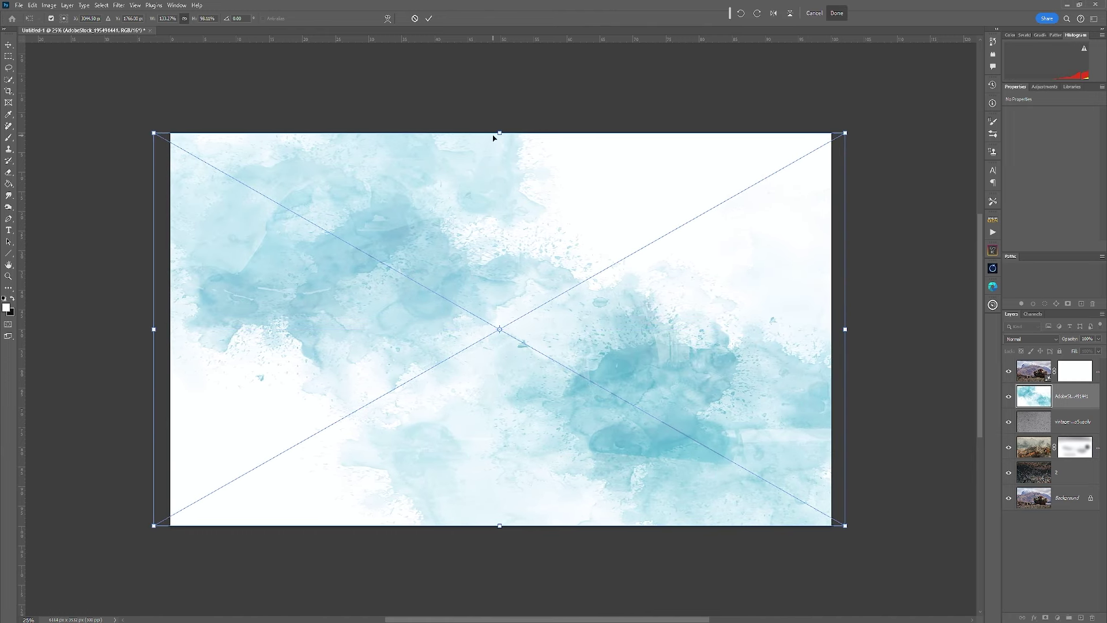
{"action": "left_click_drag", "start_coordinate": [500, 133], "coordinate": [499, 125]}
{"action": "left_click_drag", "start_coordinate": [499, 525], "coordinate": [500, 536]}
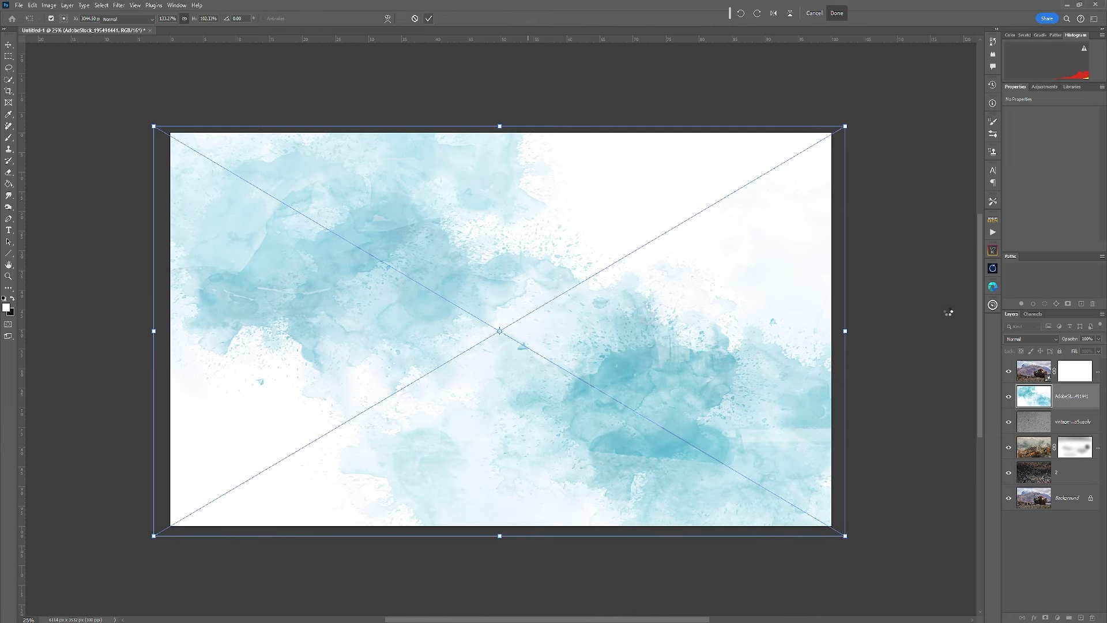
{"action": "key", "text": "Return"}
{"action": "right_click", "coordinate": [1074, 403]}
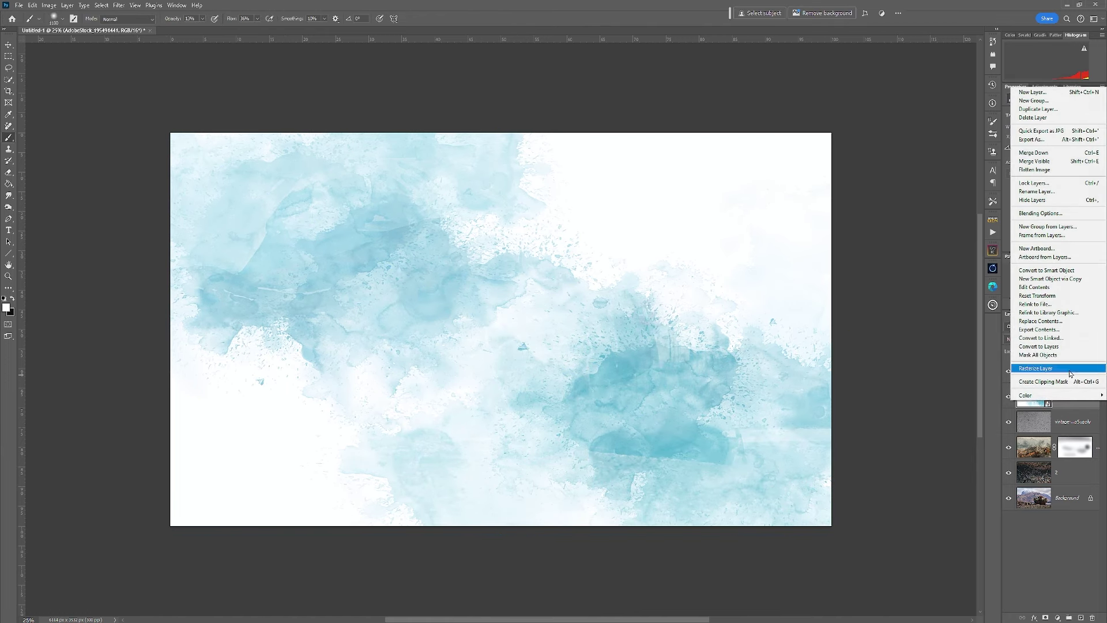
{"action": "left_click", "coordinate": [1070, 371]}
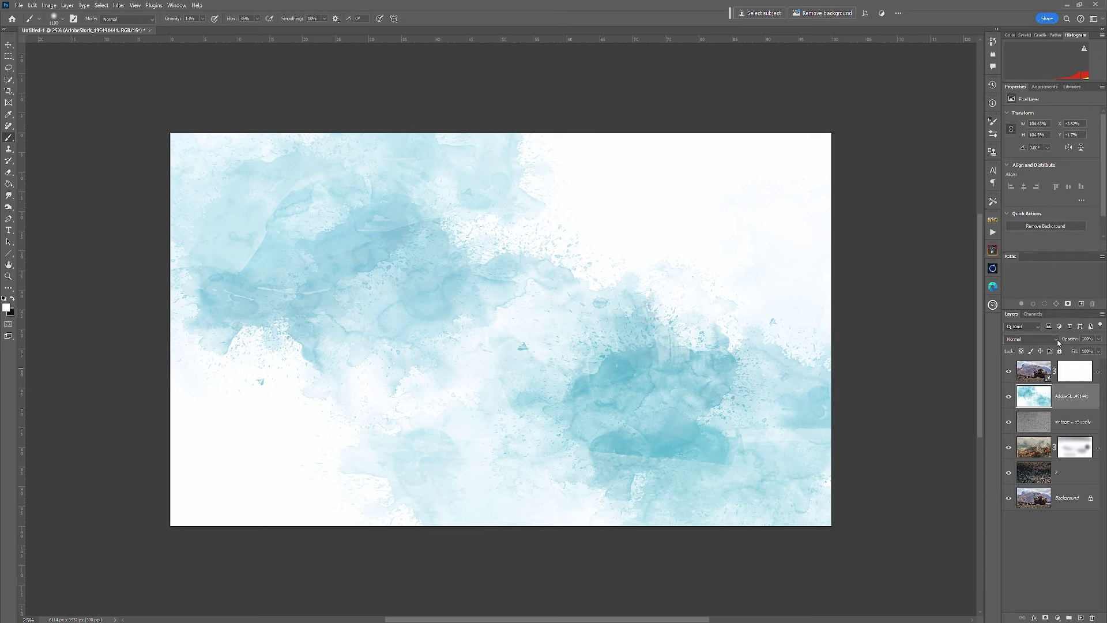
Set the blue watercolor layer to Multiply at about 73% opacity and compare the composite with the original Background photo.
{"action": "left_click", "coordinate": [1053, 339]}
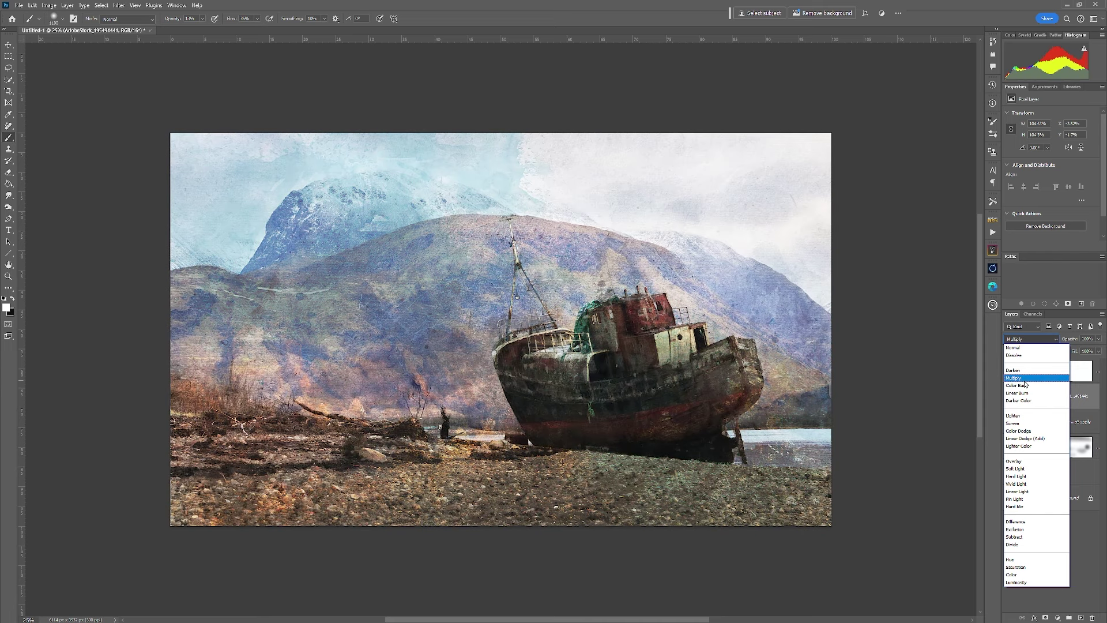
{"action": "left_click", "coordinate": [1025, 379]}
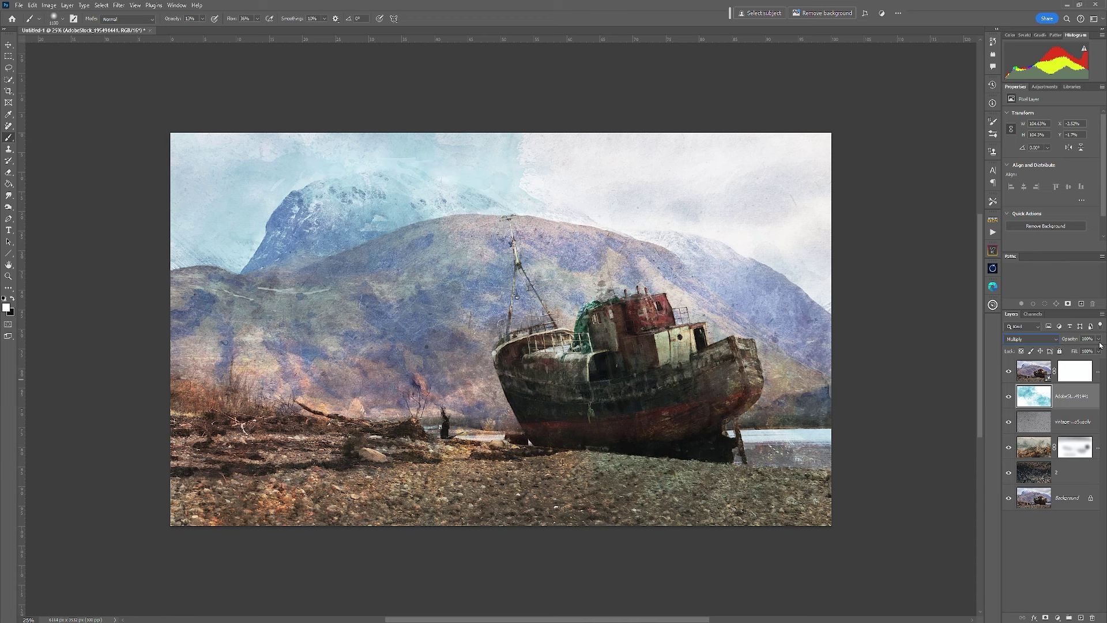
{"action": "left_click", "coordinate": [1098, 339]}
{"action": "left_click_drag", "start_coordinate": [1099, 351], "coordinate": [1089, 351]}
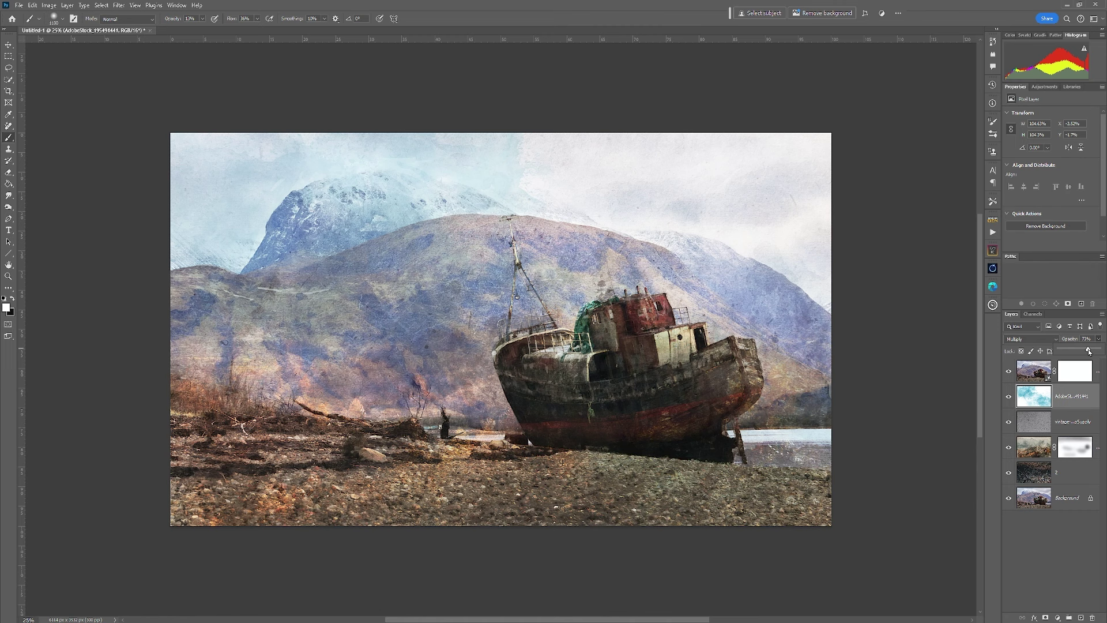
{"action": "left_click", "coordinate": [1009, 501], "text": "alt"}
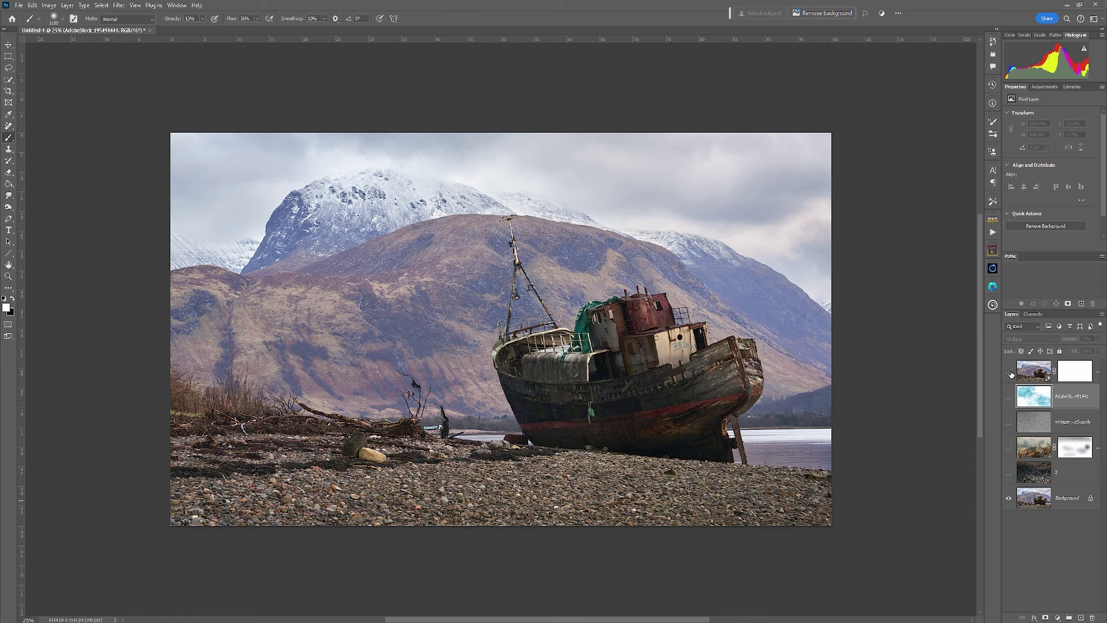
{"action": "left_click", "coordinate": [1010, 499], "text": "alt"}
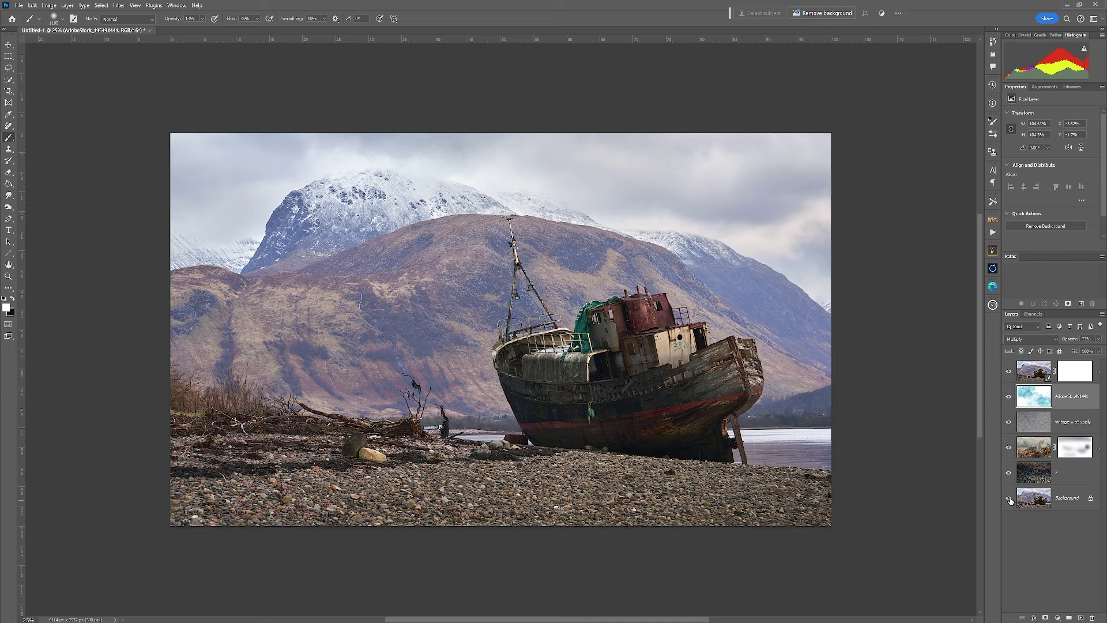
{"action": "left_click", "coordinate": [1009, 499], "text": "alt"}
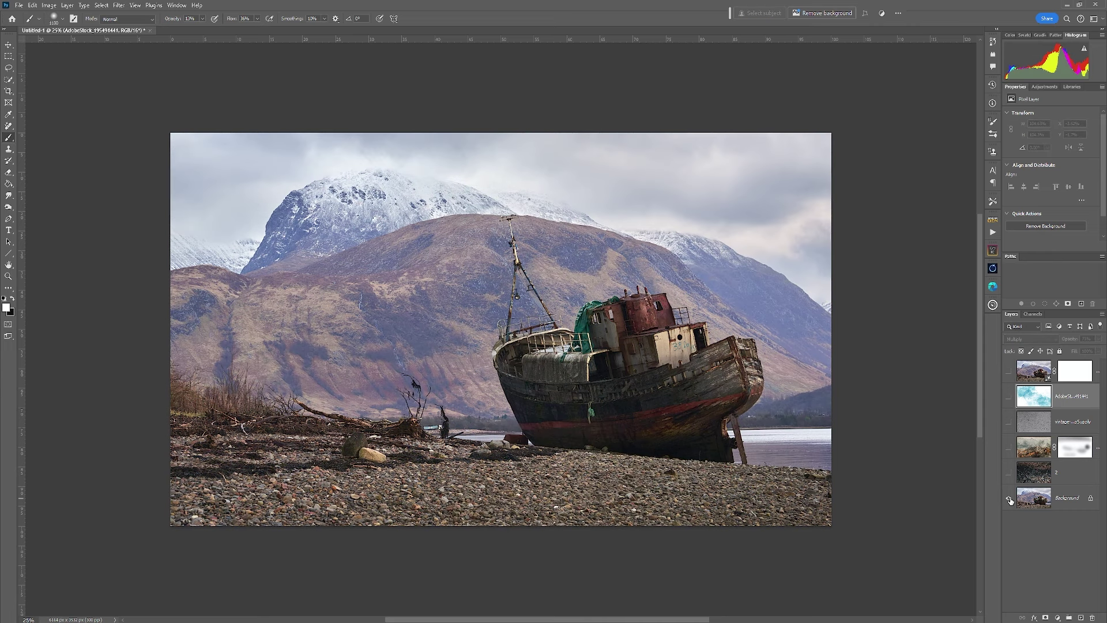
{"action": "left_click", "coordinate": [1009, 500], "text": "alt"}
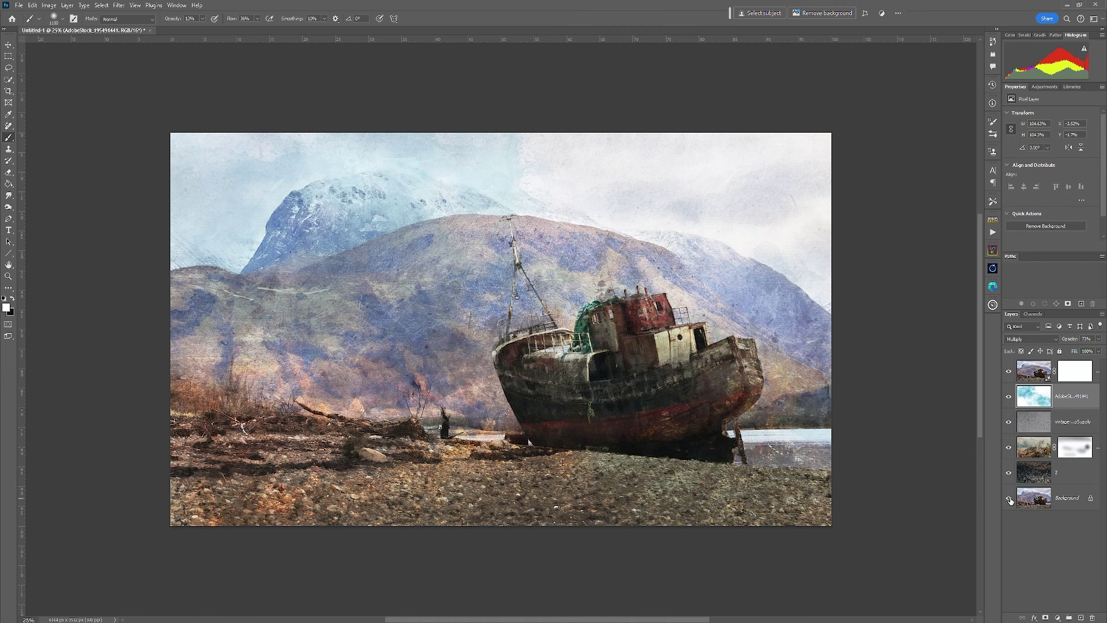
Stamp the visible layers into a new top layer with the texture layers beneath hidden, and crop off all pixels outside the canvas.
{"action": "key", "text": "ctrl+shift+alt+e"}
{"action": "left_click_drag", "start_coordinate": [1010, 500], "coordinate": [1012, 424]}
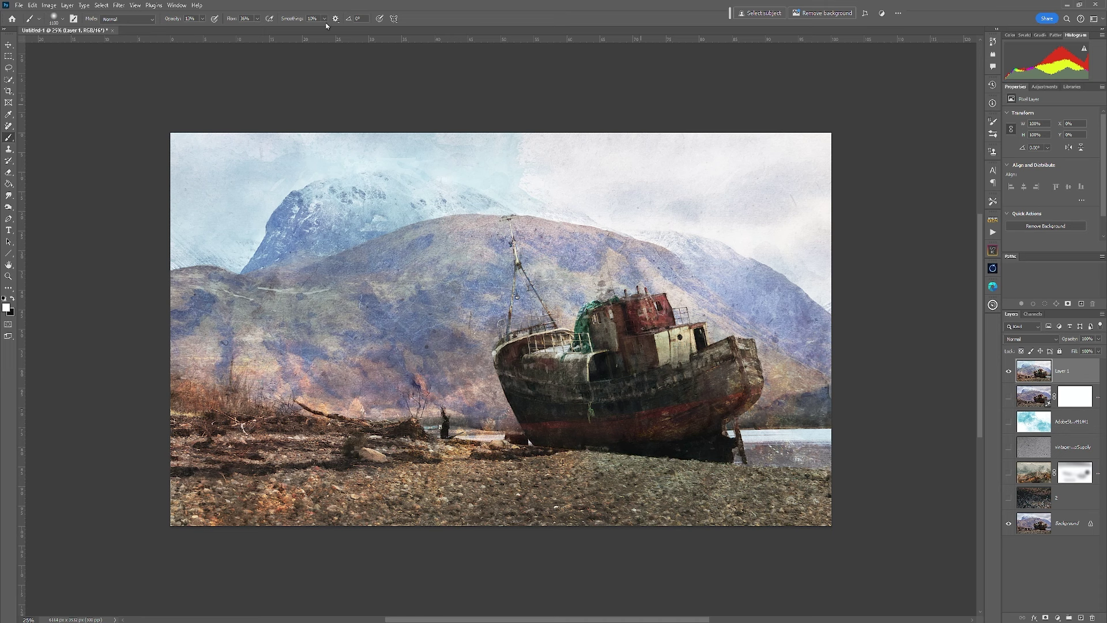
{"action": "key", "text": "c"}
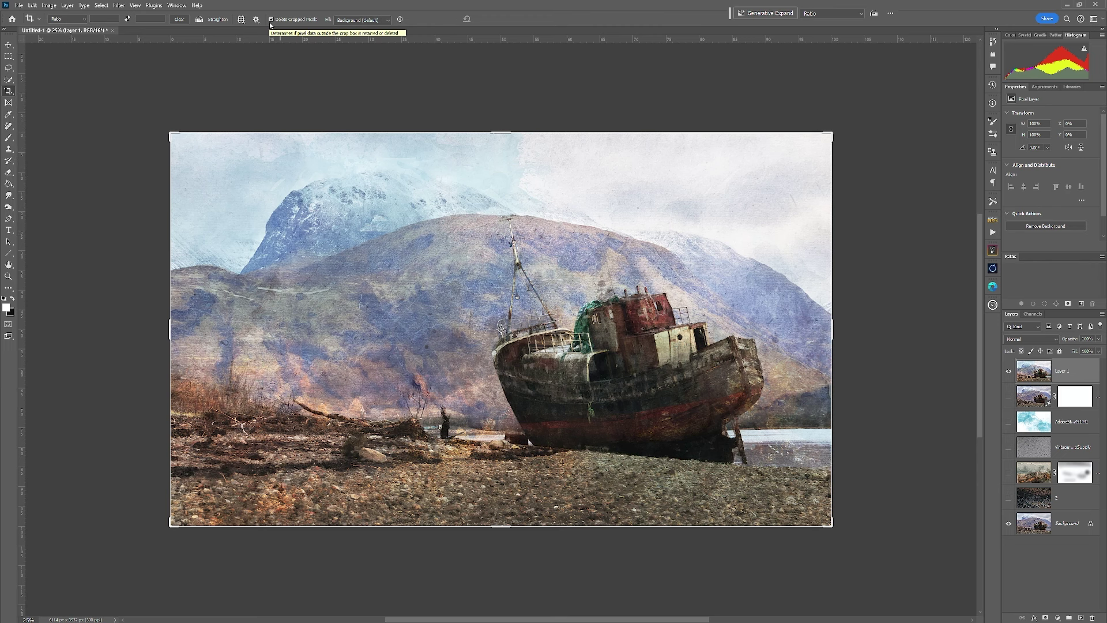
{"action": "double_click", "coordinate": [533, 326]}
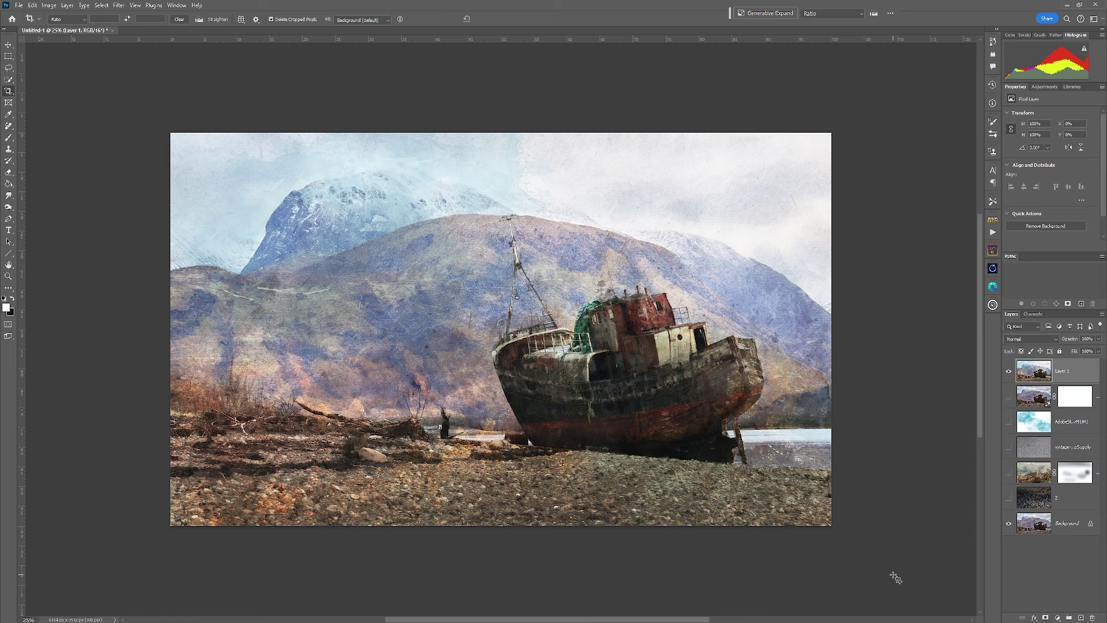
Extend the canvas relatively by 4 inches in width and 4 inches in height with a white extension color around the picture.
{"action": "left_click", "coordinate": [49, 5]}
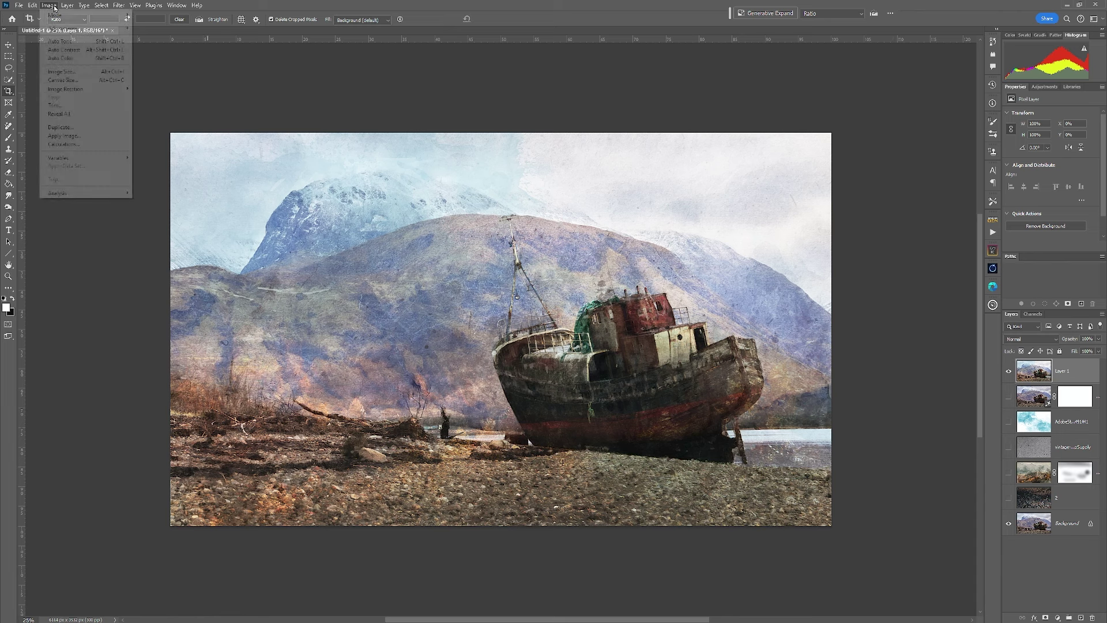
{"action": "left_click", "coordinate": [62, 80]}
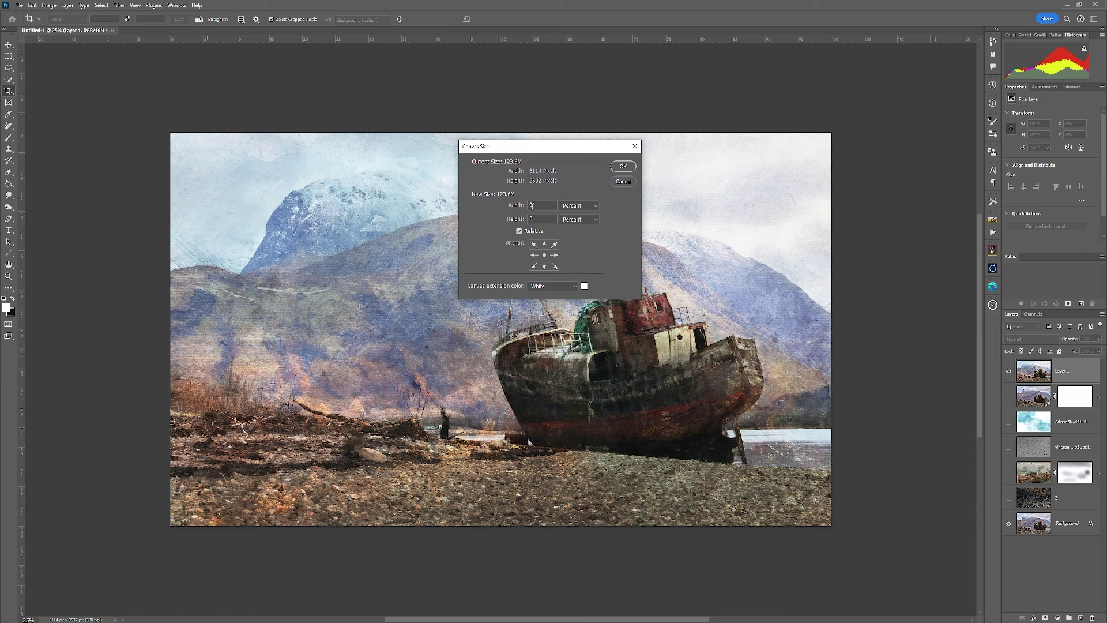
{"action": "left_click", "coordinate": [595, 211]}
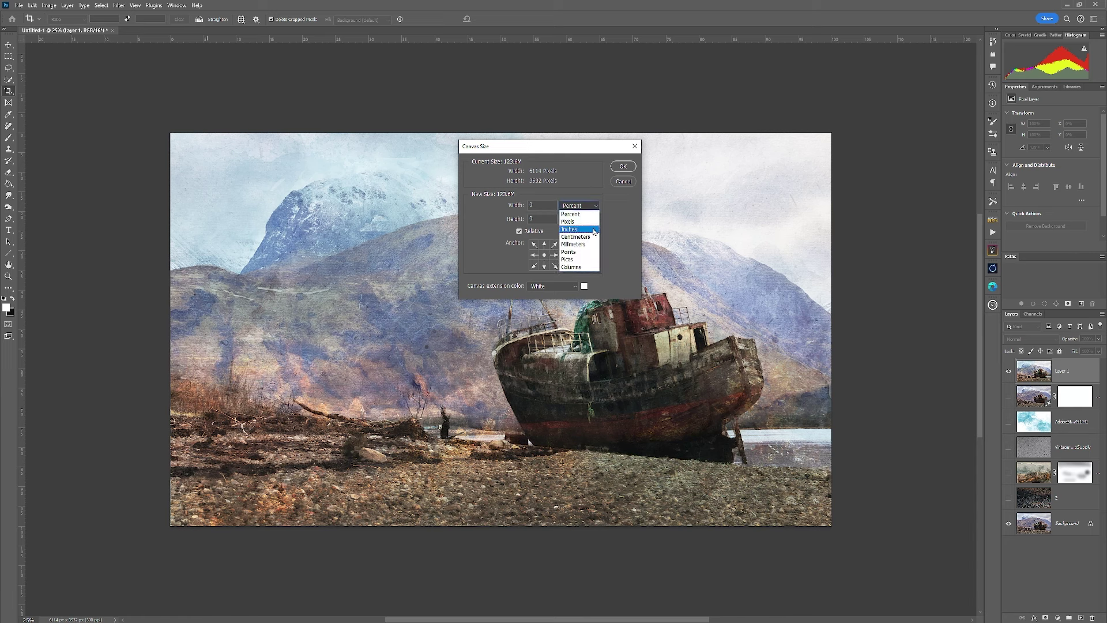
{"action": "left_click", "coordinate": [593, 231]}
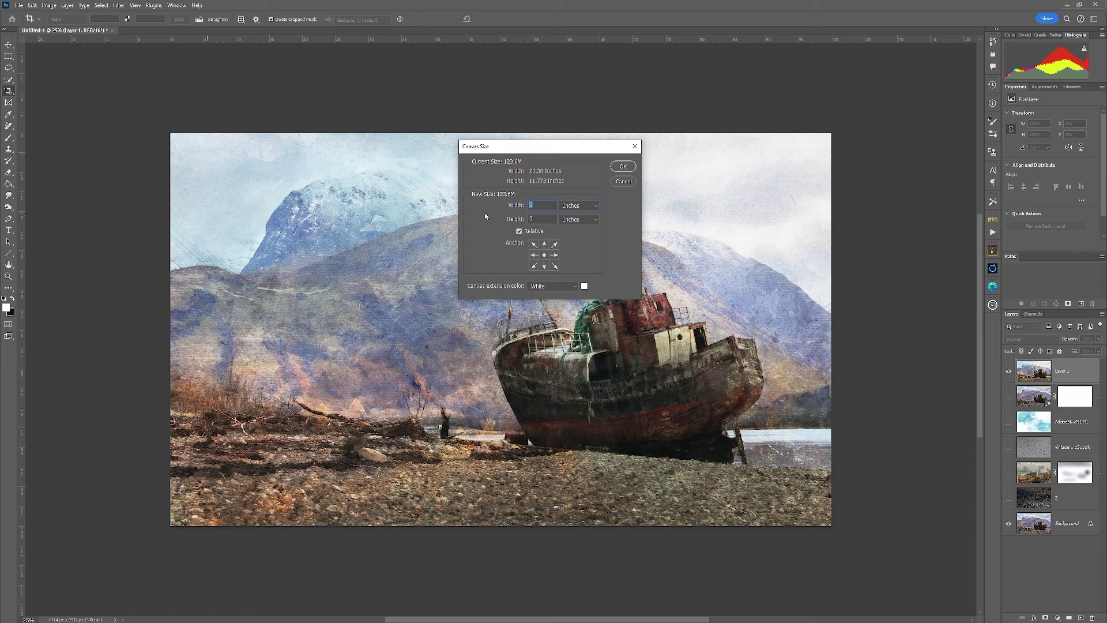
{"action": "type", "text": "4"}
{"action": "key", "text": "Tab"}
{"action": "type", "text": "4"}
{"action": "left_click", "coordinate": [623, 166]}
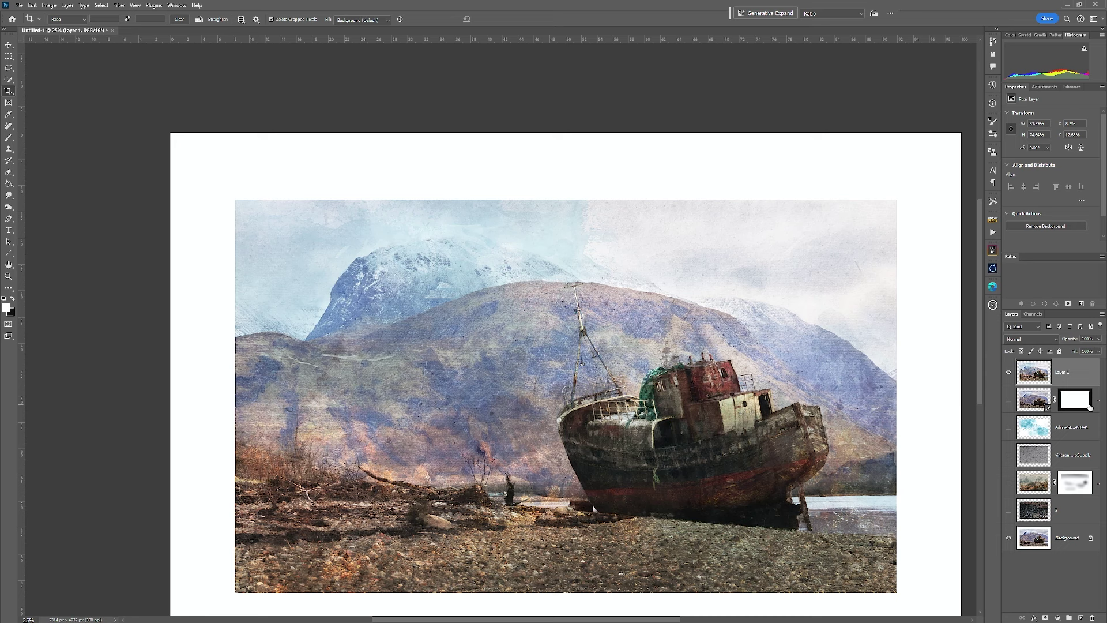
View the entire white-bordered composite in full-screen mode without the interface.
{"action": "left_click_drag", "start_coordinate": [1090, 407], "coordinate": [1092, 410]}
{"action": "key", "text": "ctrl+0"}
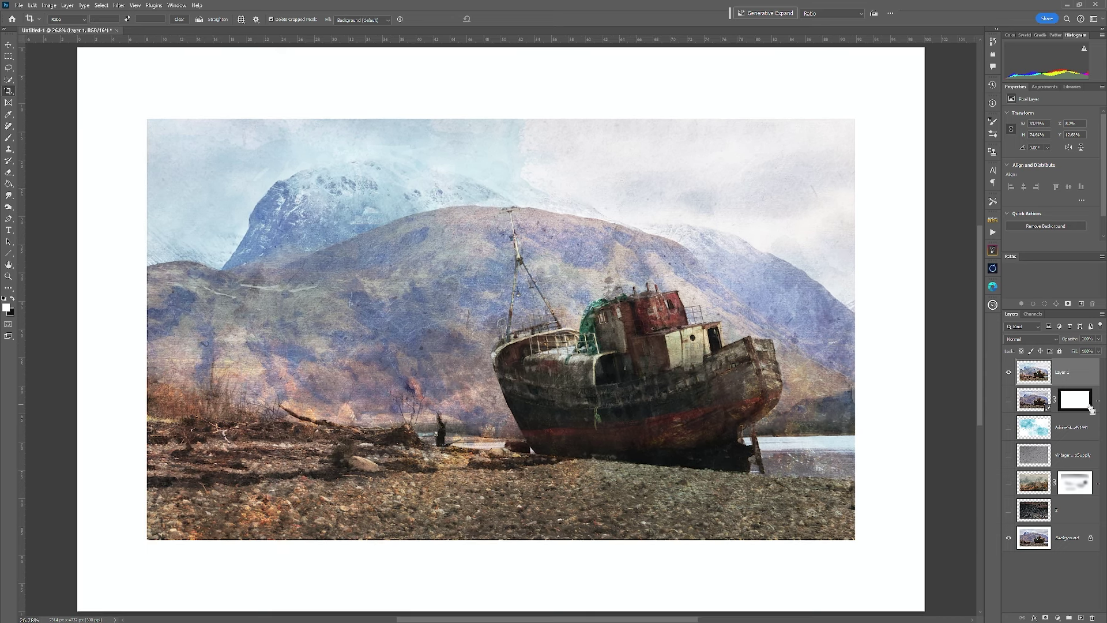
{"action": "key", "text": "ctrl+minus"}
{"action": "key", "text": "ctrl+minus"}
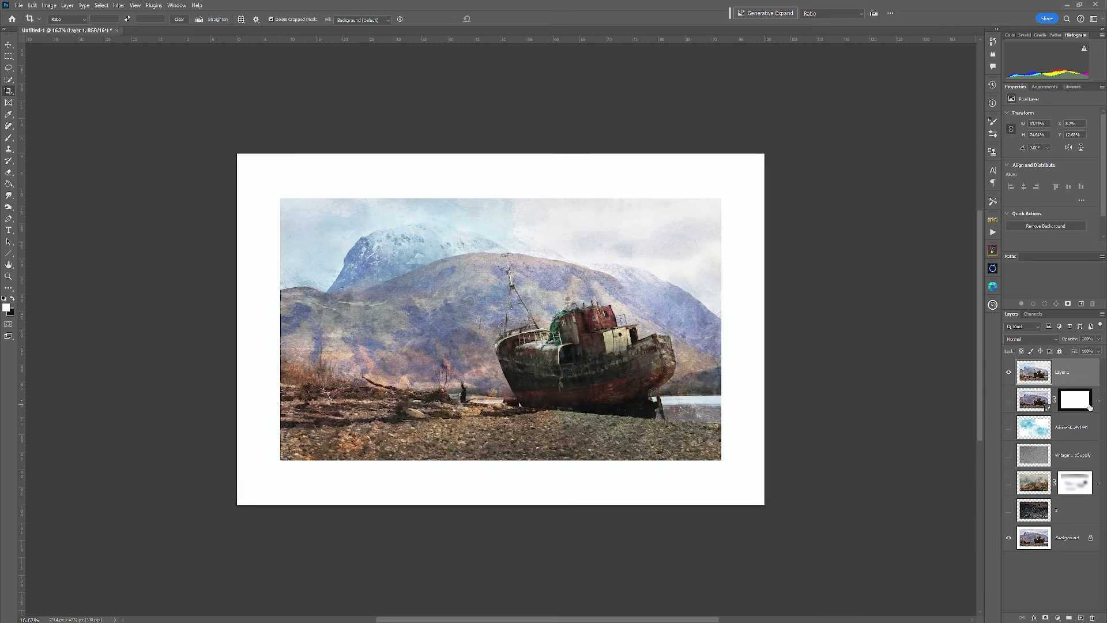
{"action": "key", "text": "f"}
{"action": "key", "text": "f"}
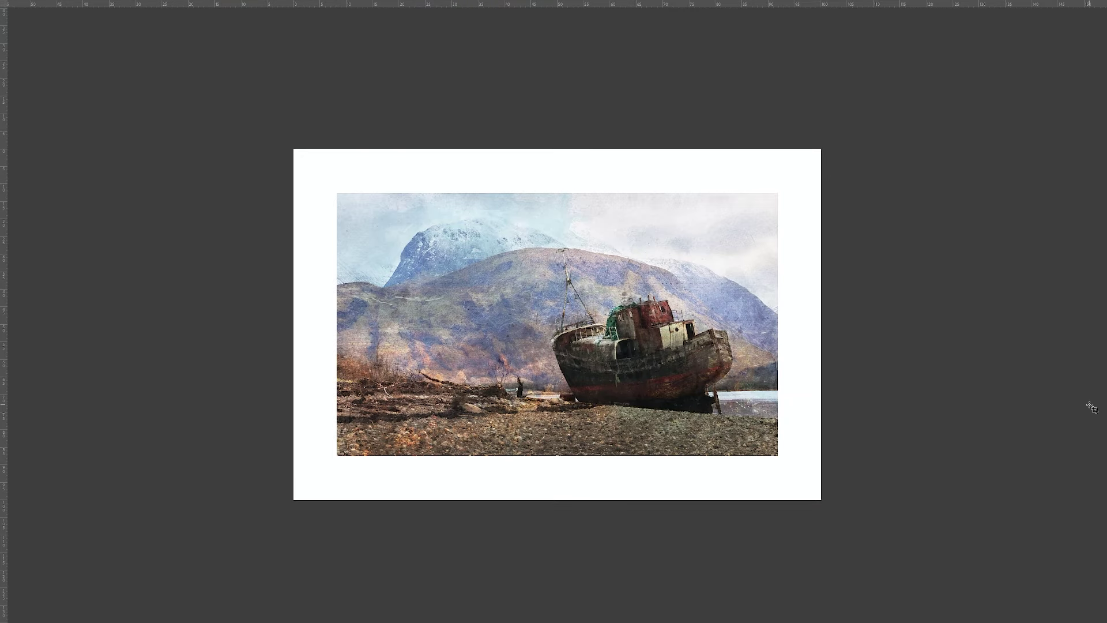
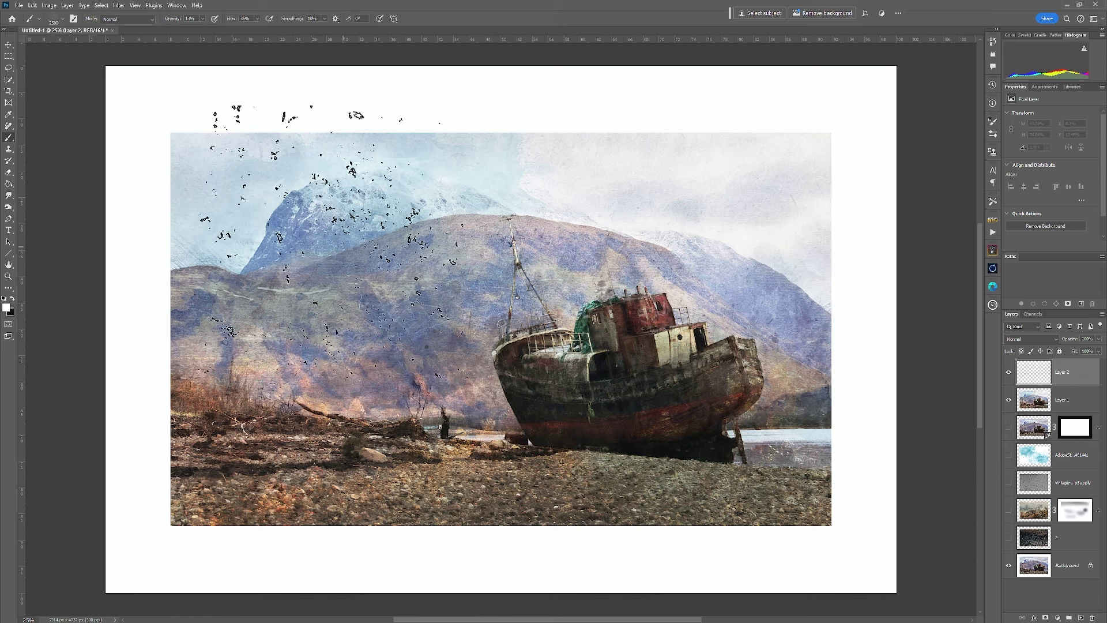
Stamp faint white splatter over the mountain on Layer 2 and set the brush opacity and flow to 100%.
{"action": "left_click", "coordinate": [289, 228]}
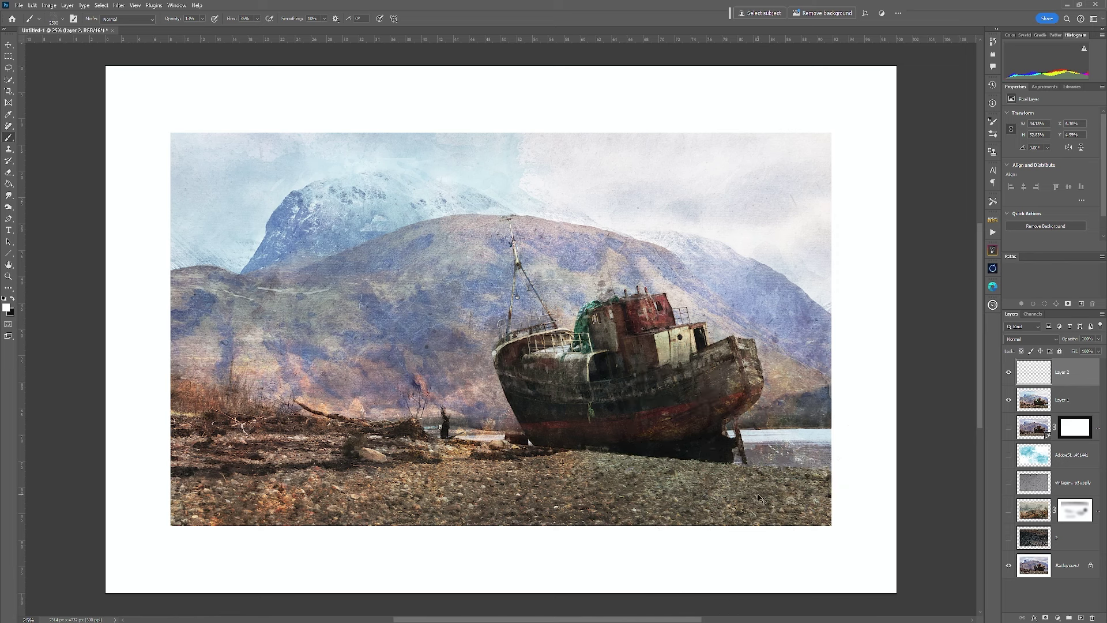
{"action": "left_click", "coordinate": [202, 20]}
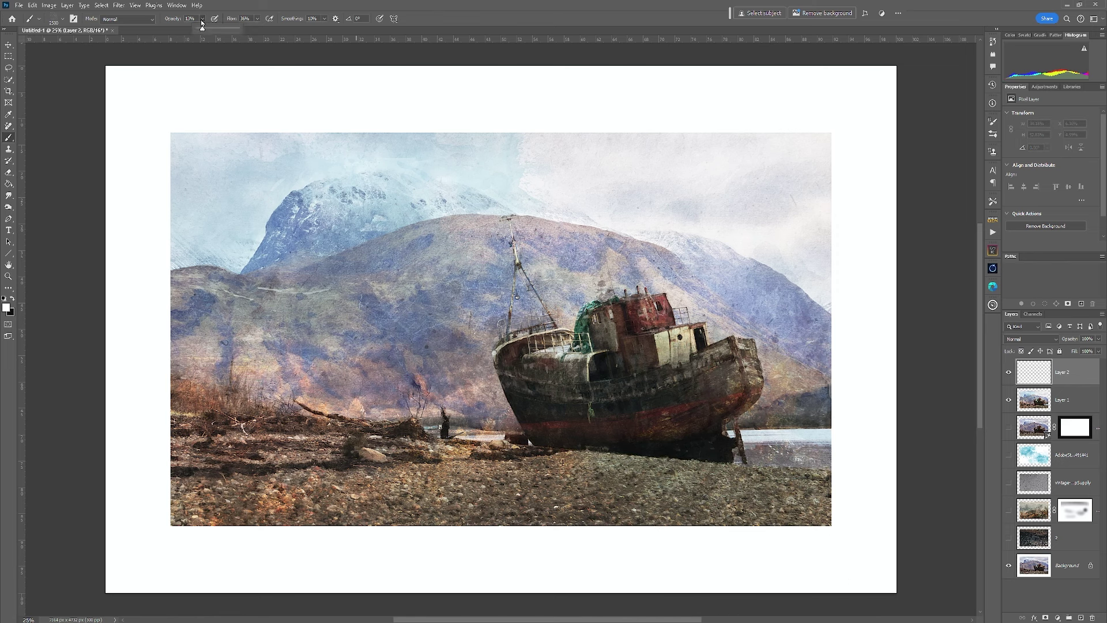
{"action": "mouse_move", "coordinate": [202, 27]}
{"action": "left_mouse_down"}
{"action": "mouse_move", "coordinate": [260, 39]}
{"action": "mouse_move", "coordinate": [282, 28]}
{"action": "left_mouse_up"}
{"action": "left_click", "coordinate": [258, 19]}
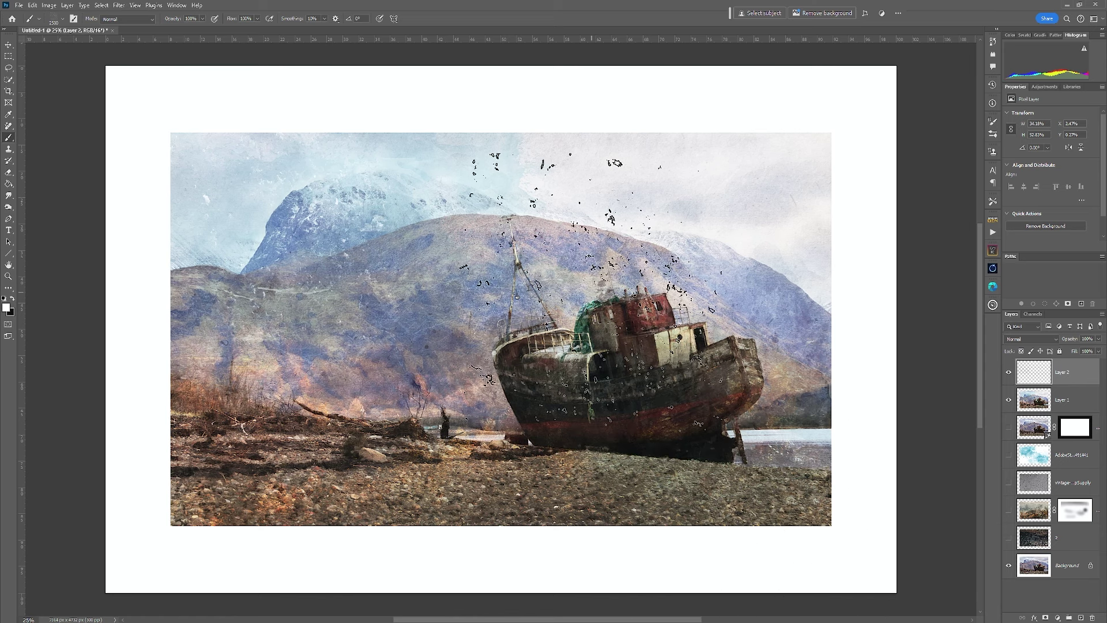
Try stamping full-strength white splatter over the boat and the shore beside it on Layer 2.
{"action": "left_click", "coordinate": [595, 355]}
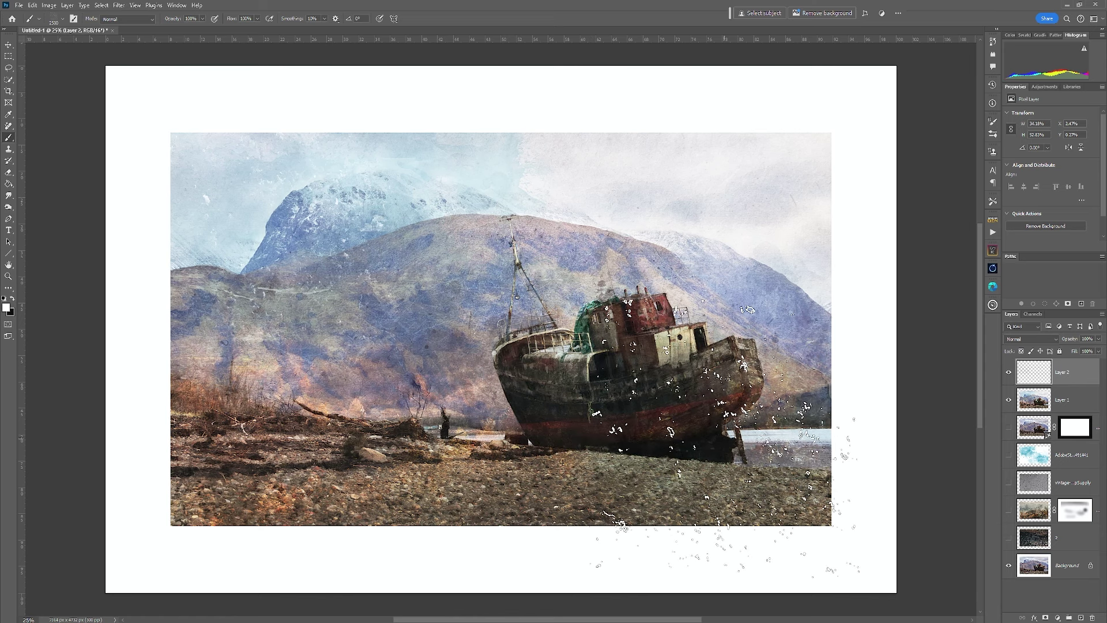
{"action": "left_click", "coordinate": [725, 439]}
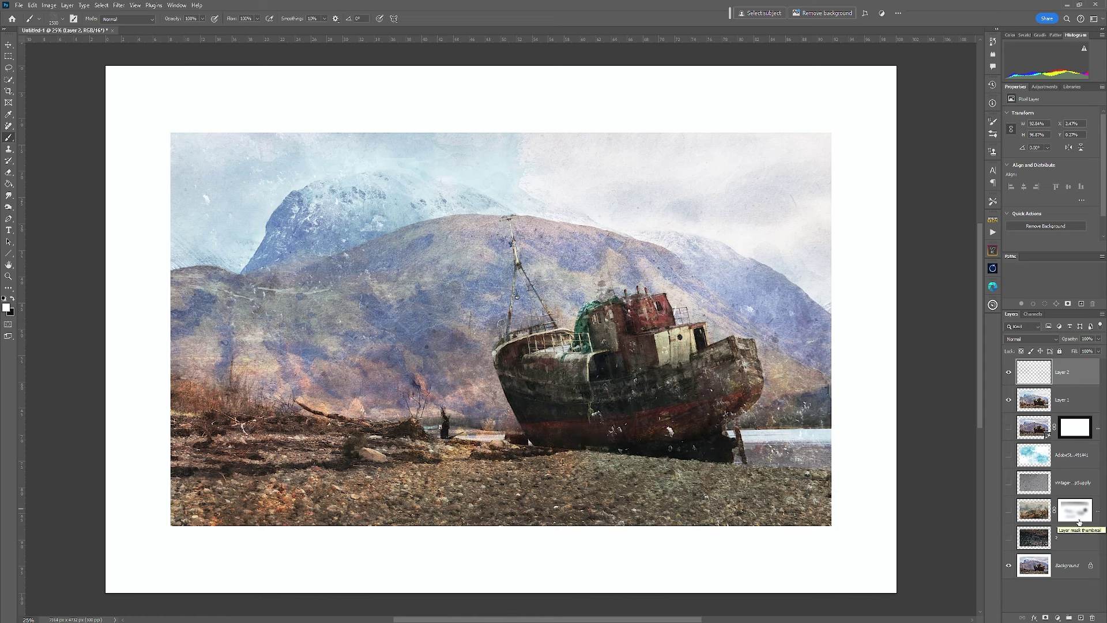
{"action": "left_click_drag", "start_coordinate": [1079, 522], "coordinate": [646, 320]}
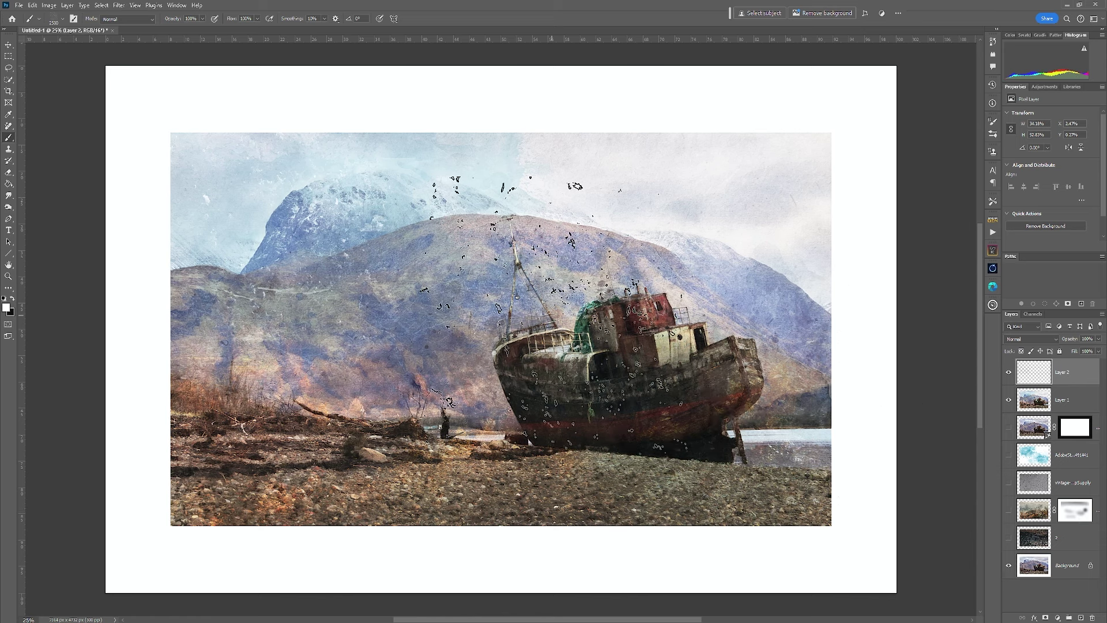
Rotate the splatter brush tip clockwise and stamp white splatter over the picture's right edge on Layer 2.
{"action": "left_click_drag", "start_coordinate": [449, 402], "coordinate": [279, 437]}
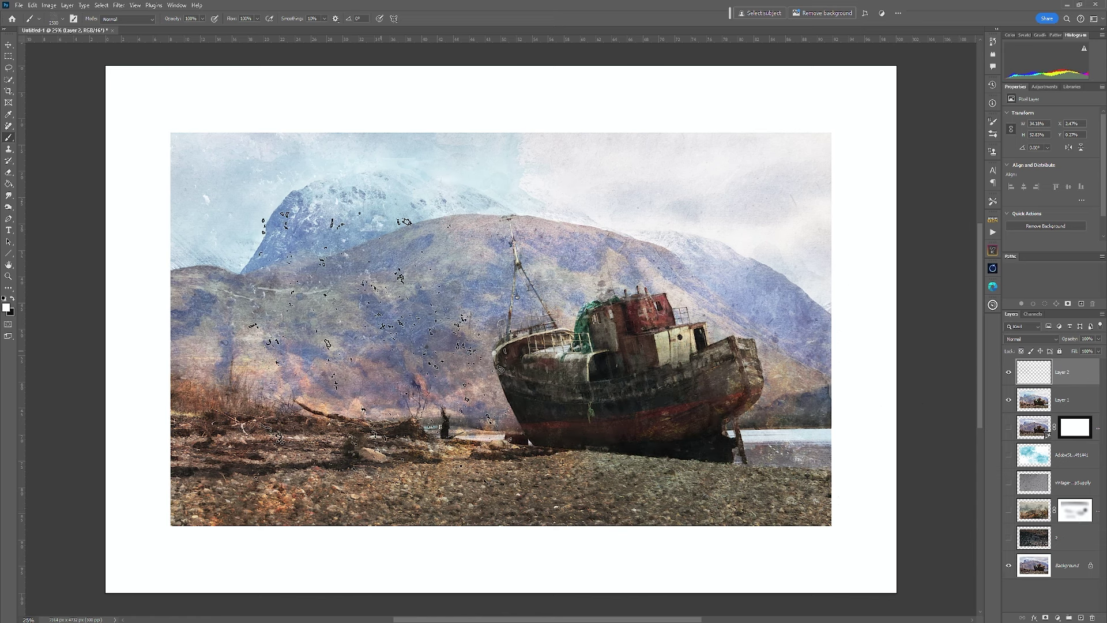
{"action": "key", "text": "Right"}
{"action": "key", "text": "Right"}
{"action": "key", "text": "Right"}
{"action": "key", "text": "Right"}
{"action": "key", "text": "Right"}
{"action": "key", "text": "Right"}
{"action": "key", "text": "Right"}
{"action": "key", "text": "Right"}
{"action": "key", "text": "Right"}
{"action": "key", "text": "Right"}
{"action": "key", "text": "Right"}
{"action": "key", "text": "Right"}
{"action": "key", "text": "Right"}
{"action": "key", "text": "Right"}
{"action": "key", "text": "Right"}
{"action": "key", "text": "Right"}
{"action": "key", "text": "Right"}
{"action": "key", "text": "Right"}
{"action": "key", "text": "Right"}
{"action": "key", "text": "Right"}
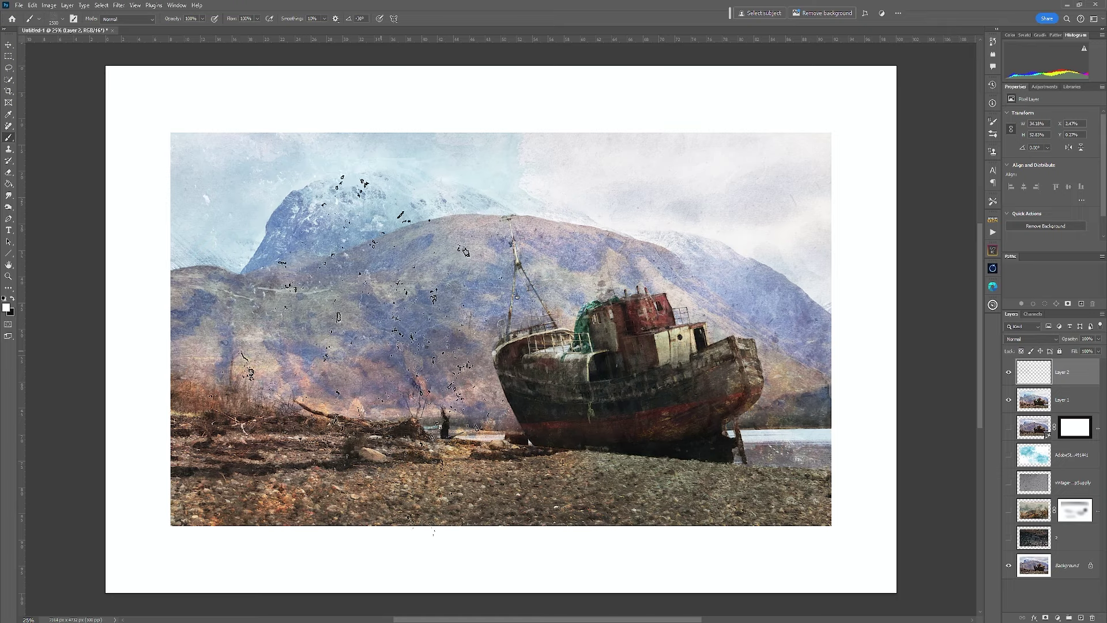
{"action": "key", "text": "Right"}
{"action": "key", "text": "Right"}
{"action": "key", "text": "Right"}
{"action": "key", "text": "Right"}
{"action": "key", "text": "Right"}
{"action": "key", "text": "Right"}
{"action": "key", "text": "Right"}
{"action": "key", "text": "Right"}
{"action": "key", "text": "Right"}
{"action": "key", "text": "Right"}
{"action": "key", "text": "Right"}
{"action": "key", "text": "Right"}
{"action": "key", "text": "Right"}
{"action": "key", "text": "Right"}
{"action": "key", "text": "Right"}
{"action": "key", "text": "Right"}
{"action": "key", "text": "Right"}
{"action": "key", "text": "Right"}
{"action": "key", "text": "Right"}
{"action": "key", "text": "Right"}
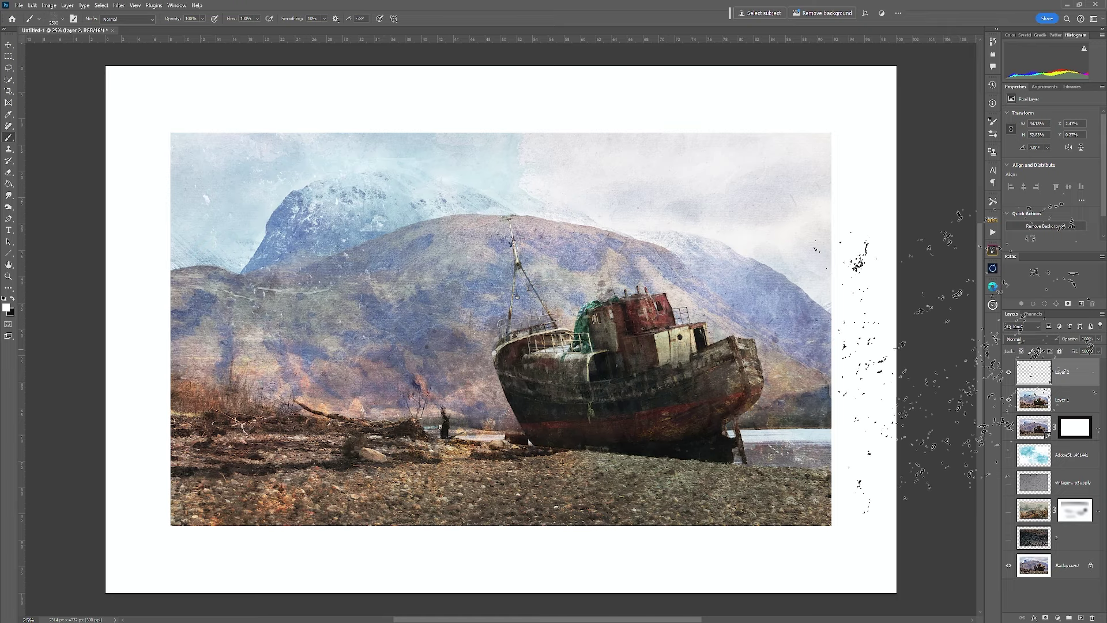
{"action": "left_click", "coordinate": [830, 312]}
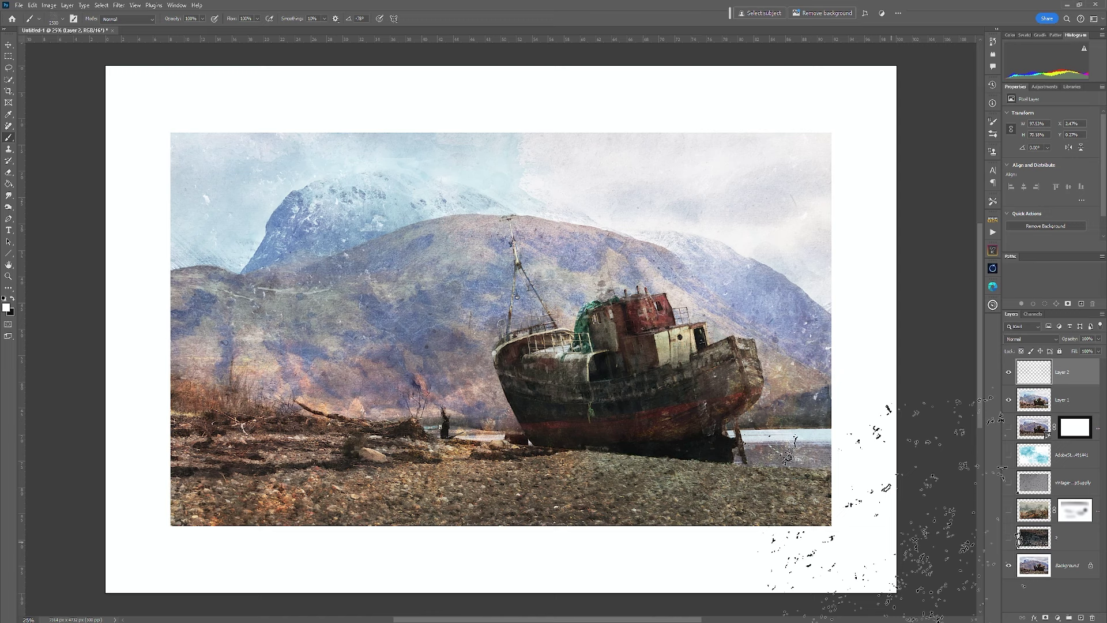
Rotate the splatter brush tip further and stamp white splatter over the left part of the picture's bottom edge.
{"action": "key", "text": "Right"}
{"action": "key", "text": "Right"}
{"action": "key", "text": "Right"}
{"action": "key", "text": "Right"}
{"action": "key", "text": "Right"}
{"action": "key", "text": "Right"}
{"action": "key", "text": "Right"}
{"action": "key", "text": "Right"}
{"action": "key", "text": "Right"}
{"action": "key", "text": "Right"}
{"action": "key", "text": "Right"}
{"action": "key", "text": "Right"}
{"action": "key", "text": "Right"}
{"action": "key", "text": "Right"}
{"action": "key", "text": "Right"}
{"action": "key", "text": "Right"}
{"action": "key", "text": "Right"}
{"action": "key", "text": "Right"}
{"action": "key", "text": "Right"}
{"action": "key", "text": "Right"}
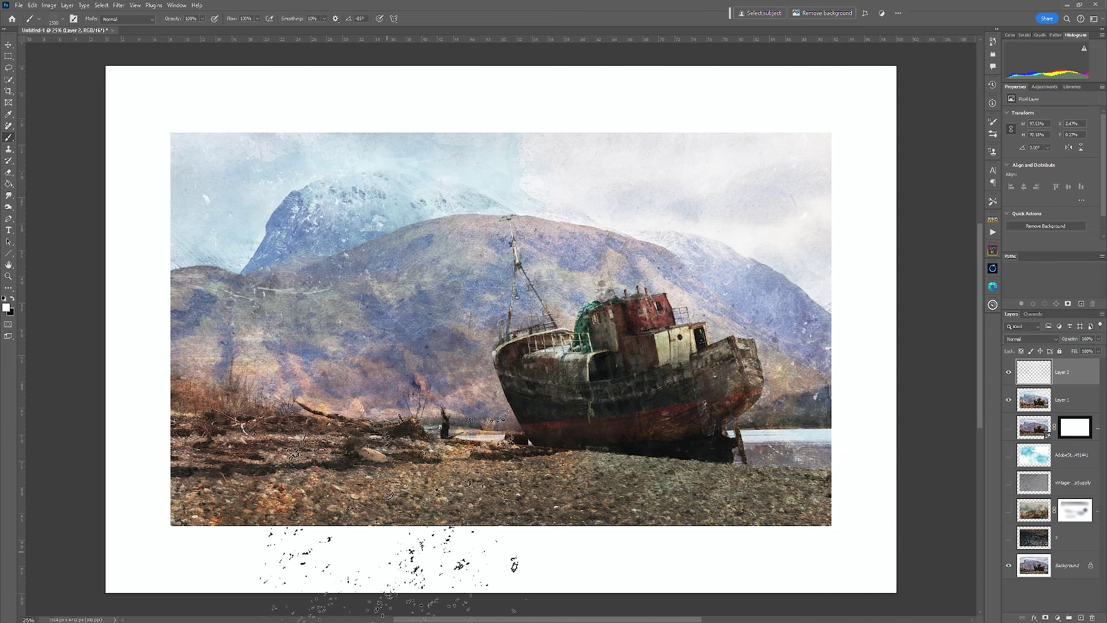
{"action": "key", "text": "Right"}
{"action": "key", "text": "Right"}
{"action": "key", "text": "Right"}
{"action": "key", "text": "Right"}
{"action": "key", "text": "Right"}
{"action": "key", "text": "Right"}
{"action": "key", "text": "Right"}
{"action": "key", "text": "Right"}
{"action": "key", "text": "Right"}
{"action": "key", "text": "Right"}
{"action": "key", "text": "Right"}
{"action": "key", "text": "Right"}
{"action": "key", "text": "Right"}
{"action": "key", "text": "Right"}
{"action": "key", "text": "Right"}
{"action": "key", "text": "Right"}
{"action": "key", "text": "Right"}
{"action": "key", "text": "Right"}
{"action": "key", "text": "Right"}
{"action": "key", "text": "Right"}
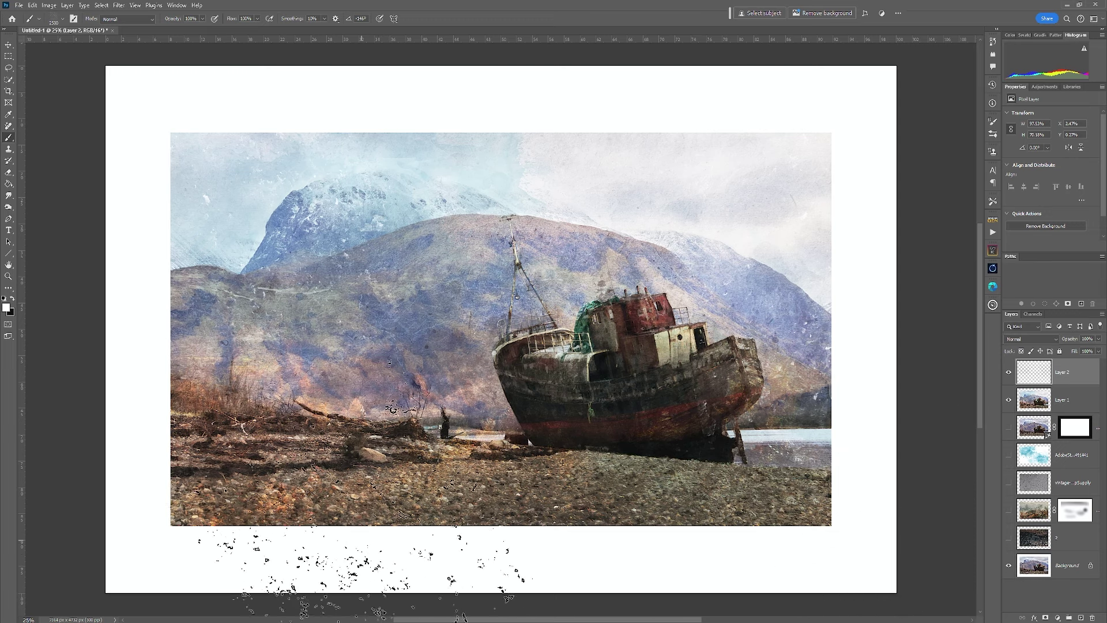
{"action": "left_click", "coordinate": [335, 514]}
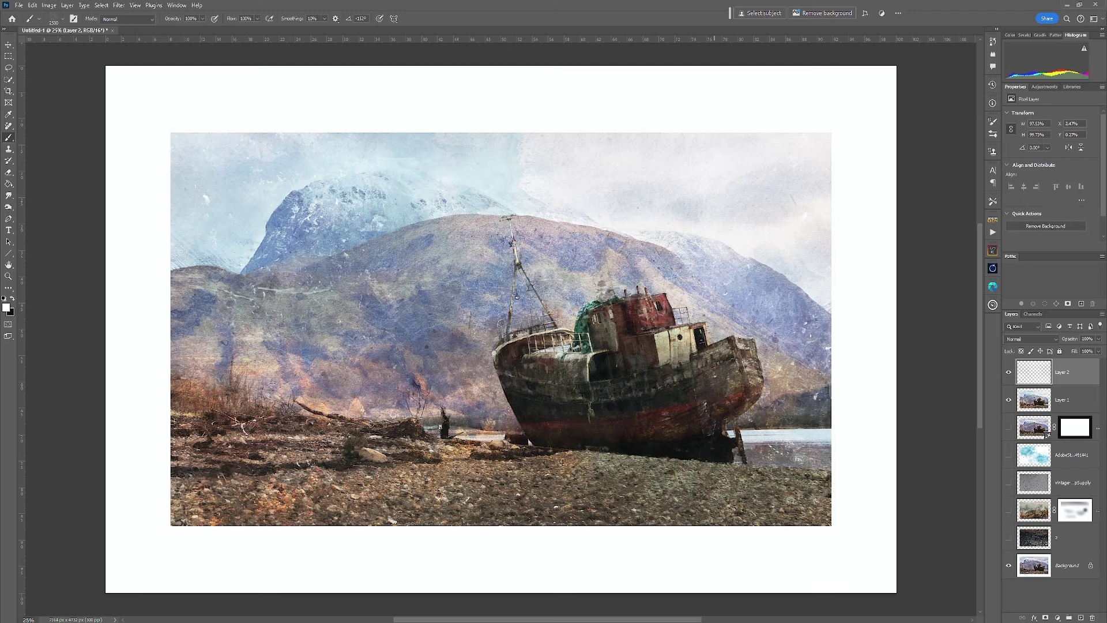
Run the GEN WATERCOLOR action on the original shipwreck photo in Untitled-2 and view the second and third generated variations.
{"action": "left_click", "coordinate": [992, 233]}
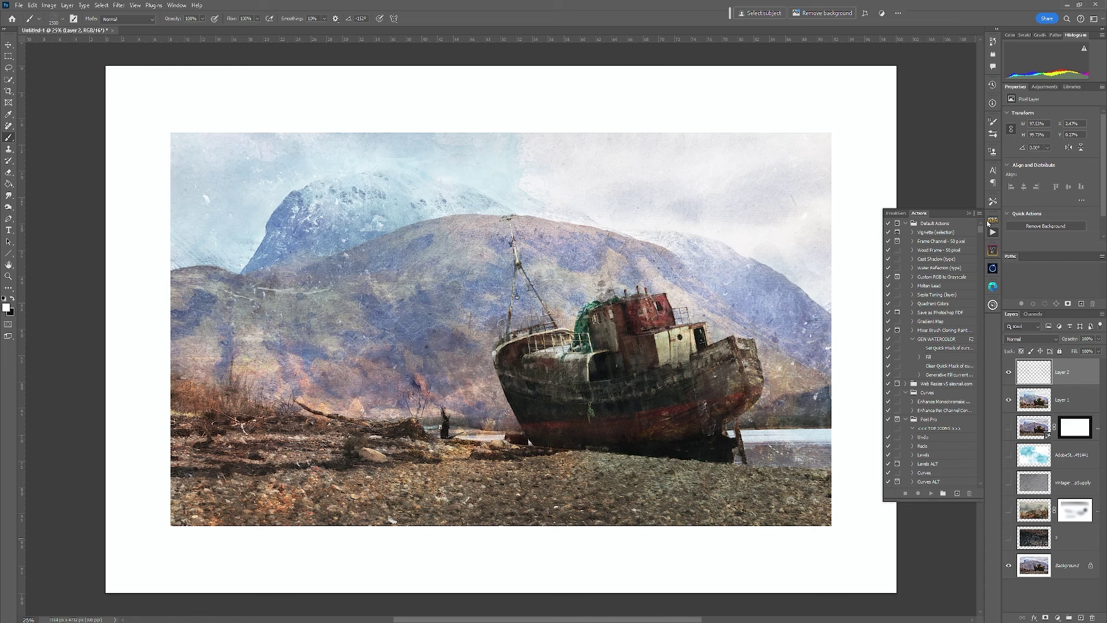
{"action": "left_click", "coordinate": [969, 213]}
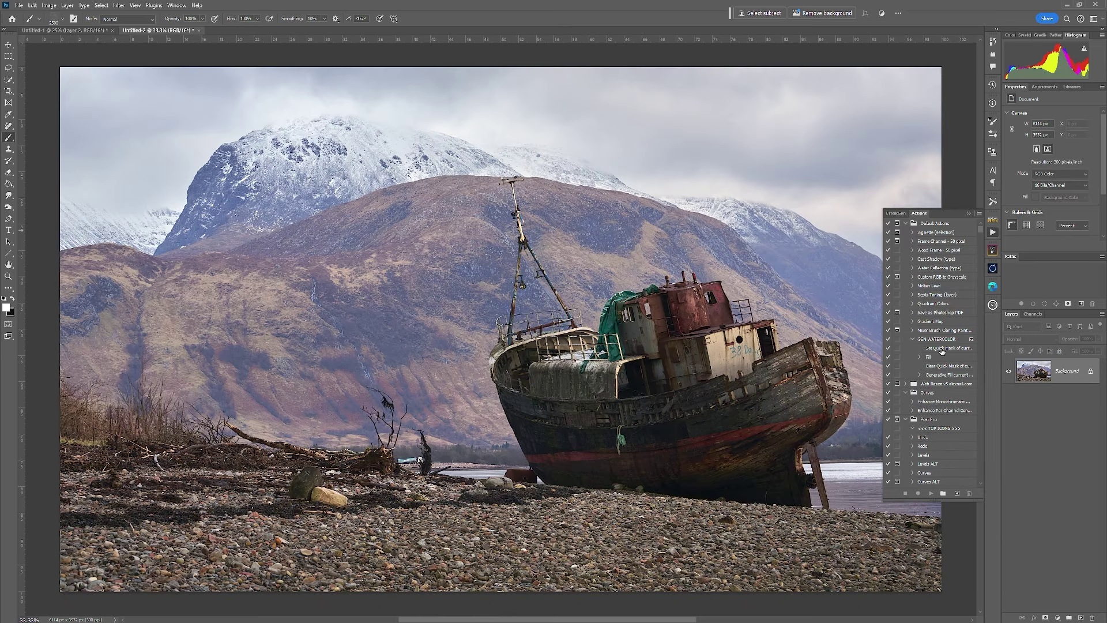
{"action": "left_click", "coordinate": [930, 494]}
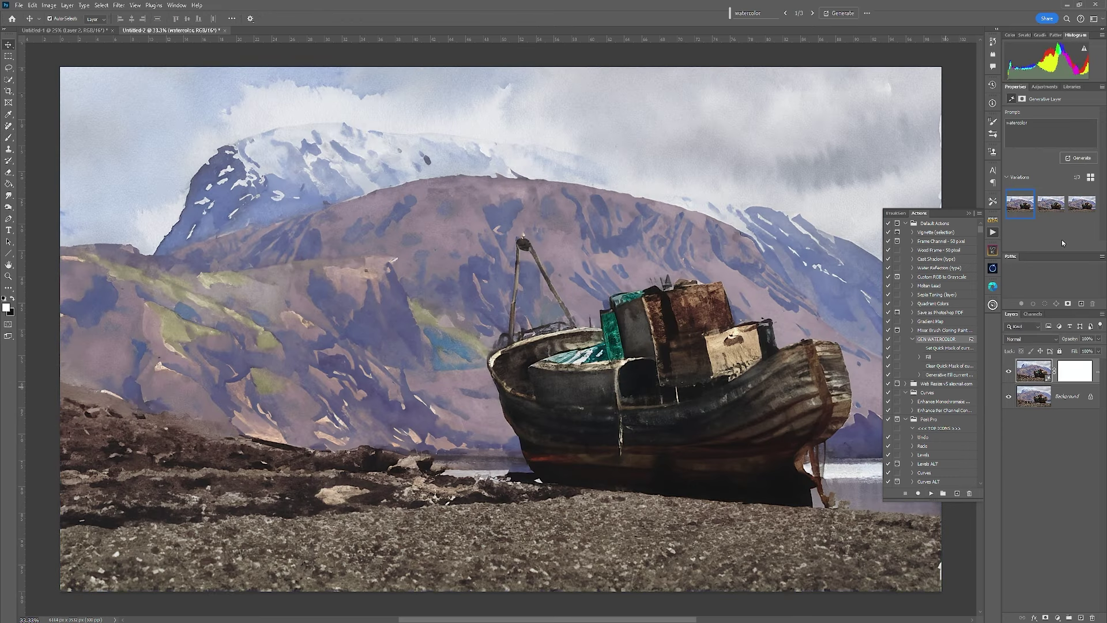
{"action": "left_click", "coordinate": [1055, 209]}
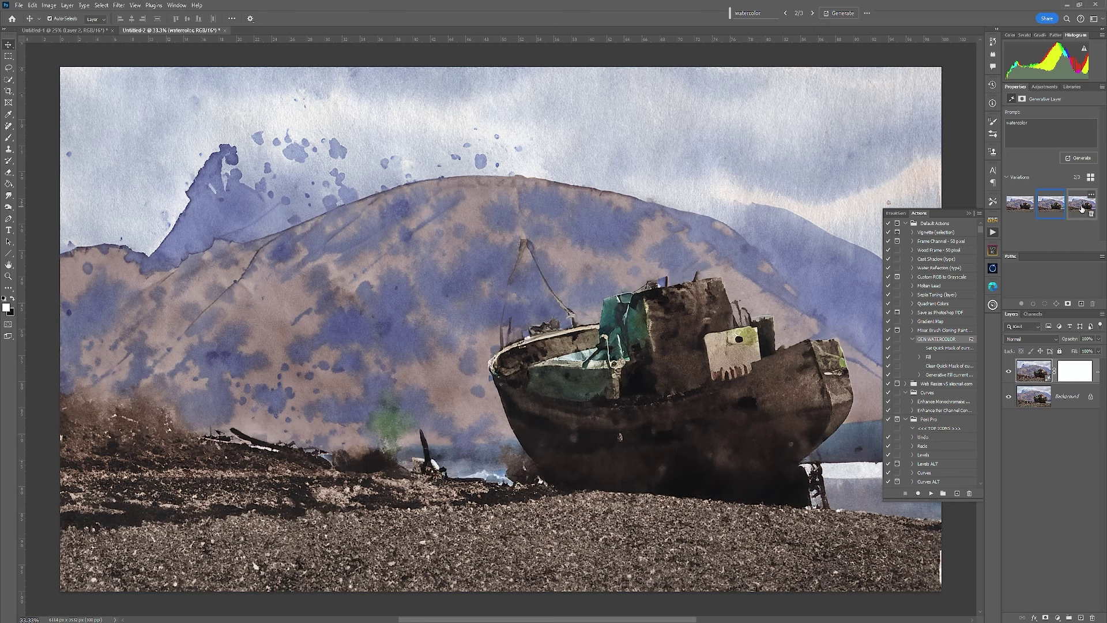
{"action": "left_click", "coordinate": [1082, 206]}
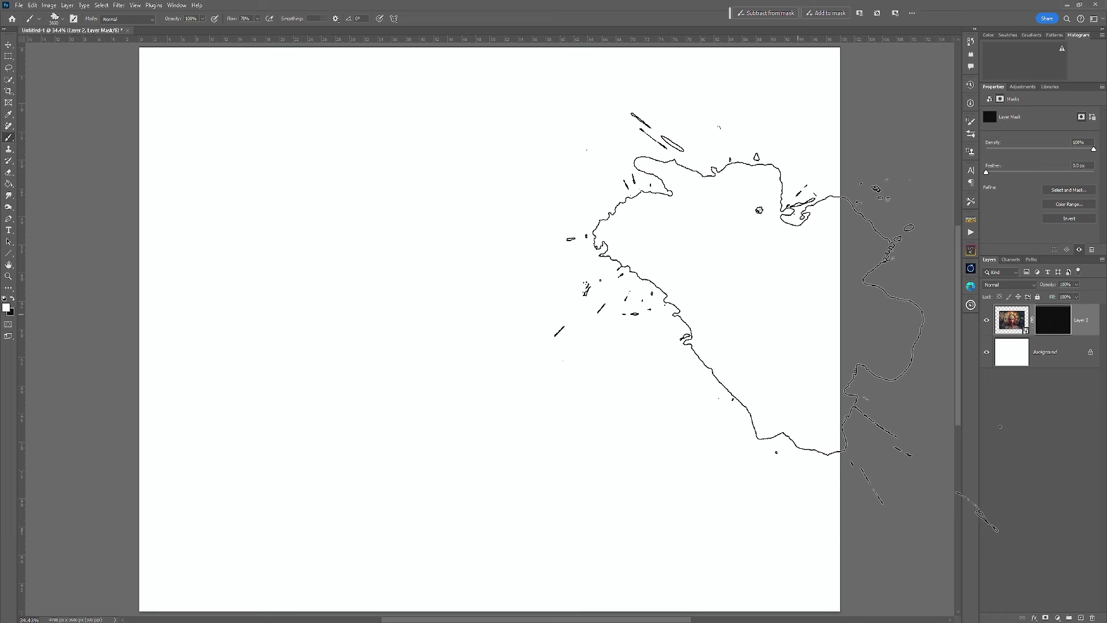
Paint white on Layer 2's black mask with a large splatter brush to reveal the portrait with ragged edges.
{"action": "mouse_move", "coordinate": [717, 297]}
{"action": "left_mouse_down"}
{"action": "mouse_move", "coordinate": [605, 346]}
{"action": "mouse_move", "coordinate": [444, 322]}
{"action": "mouse_move", "coordinate": [314, 265]}
{"action": "mouse_move", "coordinate": [300, 323]}
{"action": "mouse_move", "coordinate": [461, 438]}
{"action": "mouse_move", "coordinate": [470, 311]}
{"action": "mouse_move", "coordinate": [537, 283]}
{"action": "left_mouse_up"}
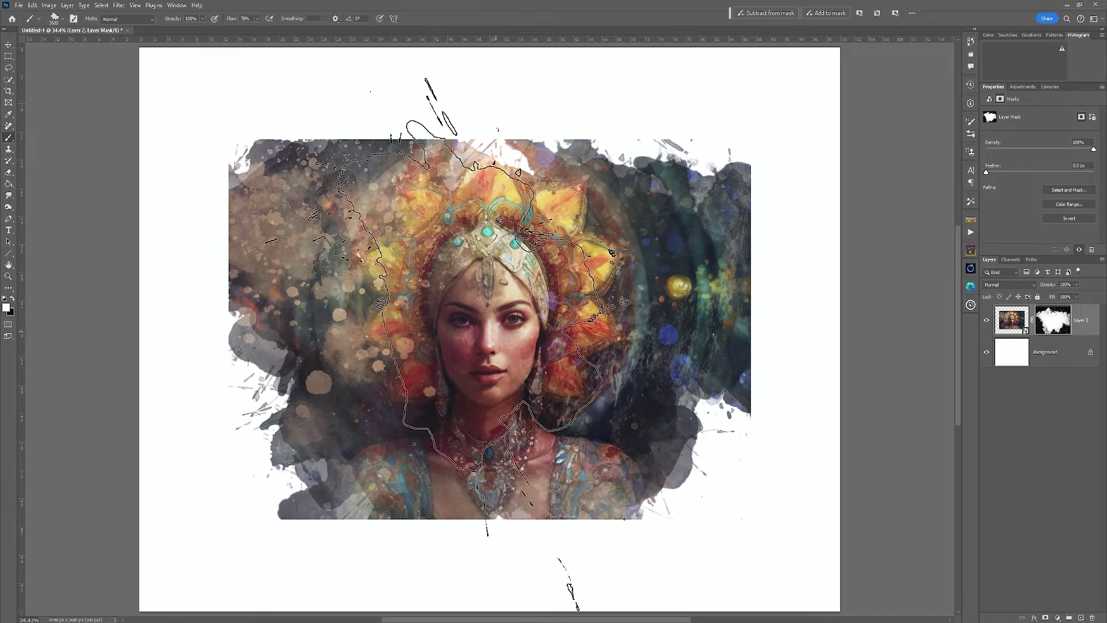